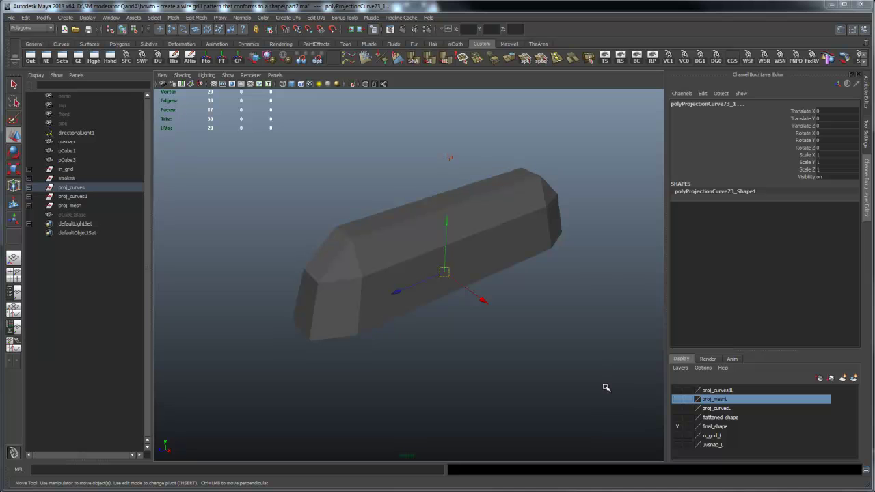
Turn on the in_grid_L and proj_curves1L layers to show the grid and projected curves around the shape.
{"action": "left_click_drag", "start_coordinate": [521, 322], "coordinate": [498, 253], "text": "alt"}
{"action": "left_click", "coordinate": [677, 436]}
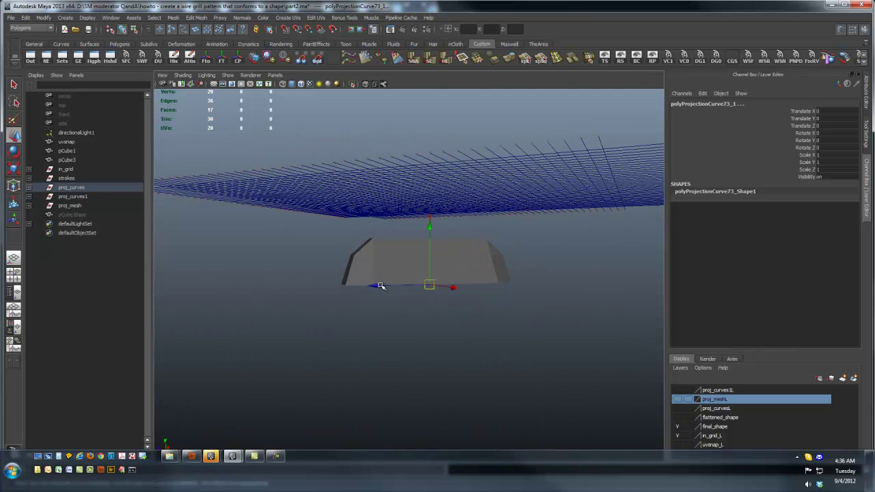
{"action": "left_click_drag", "start_coordinate": [380, 285], "coordinate": [472, 282], "text": "alt"}
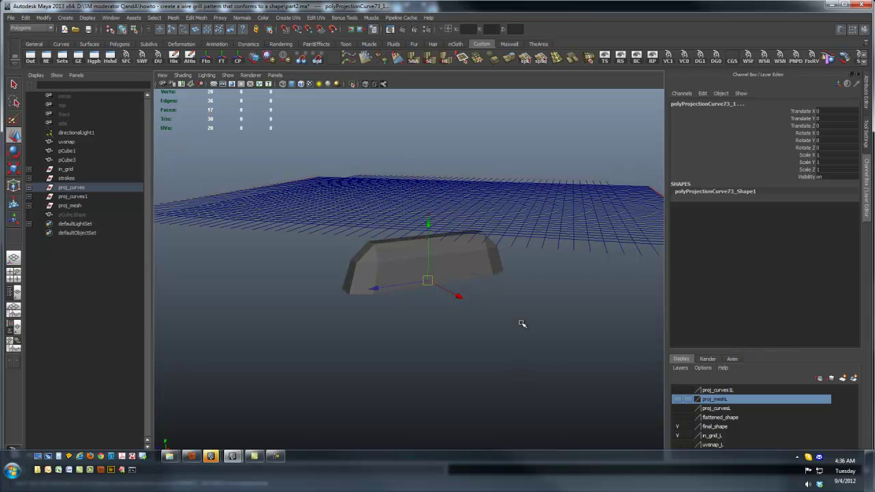
{"action": "left_click_drag", "start_coordinate": [470, 308], "coordinate": [347, 307], "text": "alt"}
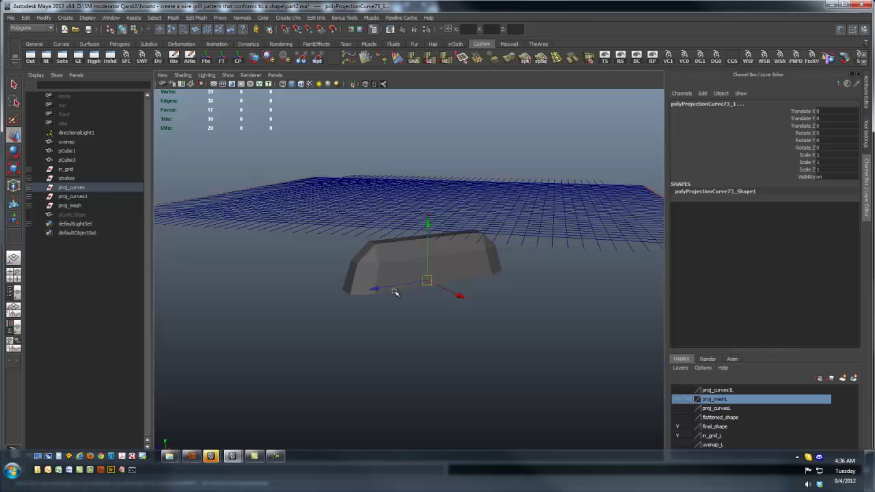
{"action": "left_click", "coordinate": [677, 390]}
Select proj_curves1 in the Outliner and frame it with F.
{"action": "left_click", "coordinate": [79, 196]}
{"action": "key", "text": "f"}
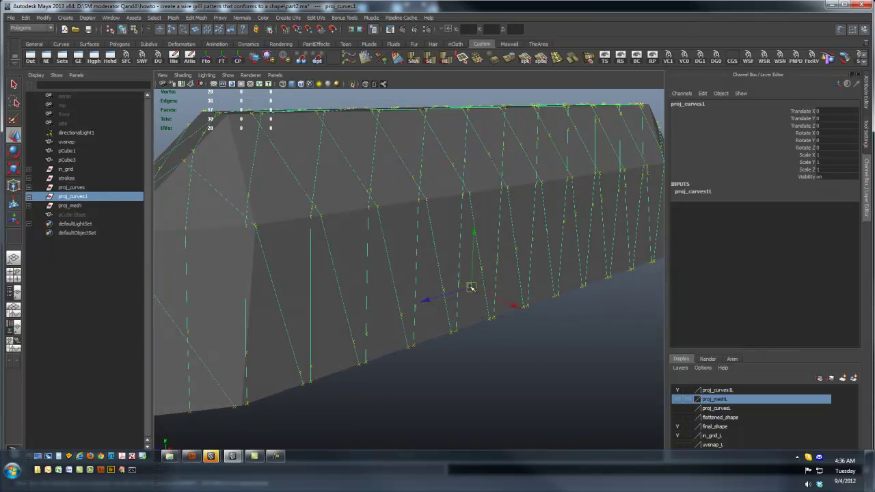
{"action": "right_click_drag", "start_coordinate": [470, 287], "coordinate": [357, 189], "text": "alt"}
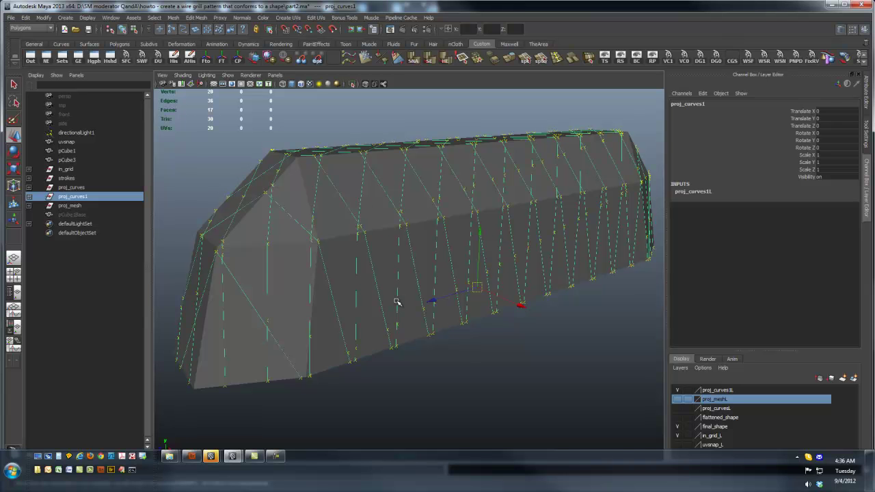
Orbit around the shape to inspect the curves from above, the sides and low angles.
{"action": "left_click_drag", "start_coordinate": [556, 328], "coordinate": [525, 335], "text": "alt"}
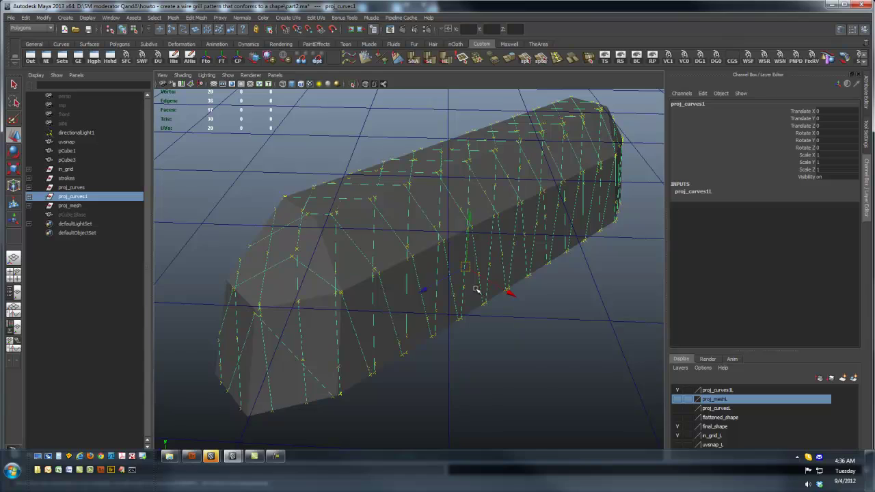
{"action": "left_click_drag", "start_coordinate": [476, 291], "coordinate": [471, 324], "text": "alt"}
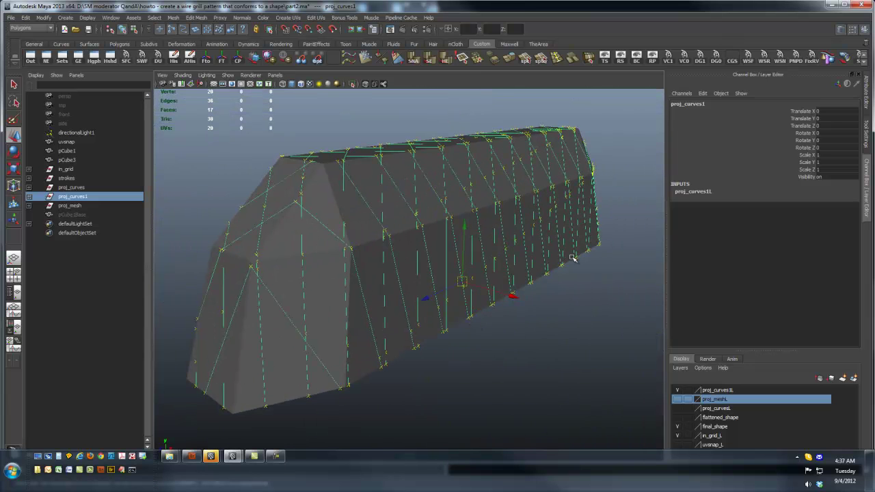
{"action": "left_click_drag", "start_coordinate": [572, 257], "coordinate": [416, 239], "text": "alt"}
{"action": "left_click_drag", "start_coordinate": [436, 317], "coordinate": [468, 295], "text": "alt"}
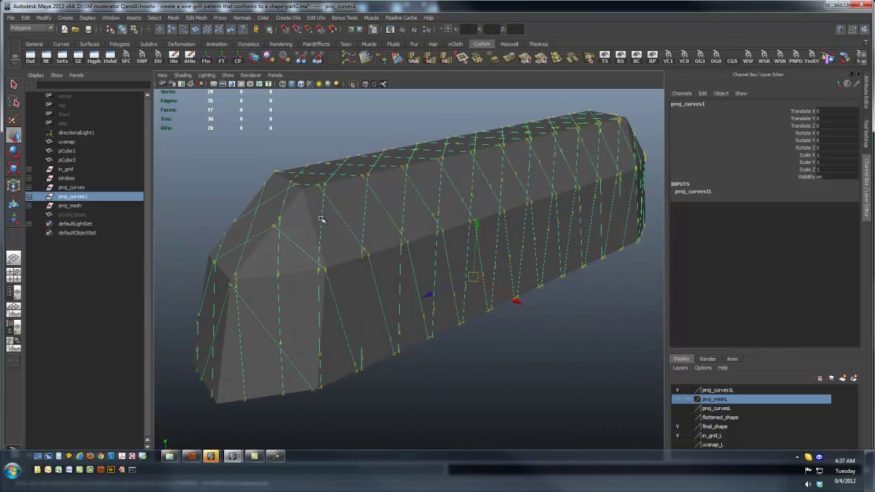
{"action": "left_click_drag", "start_coordinate": [407, 248], "coordinate": [440, 251], "text": "alt"}
{"action": "scroll", "coordinate": [440, 250], "scroll_direction": "down", "scroll_amount": 5}
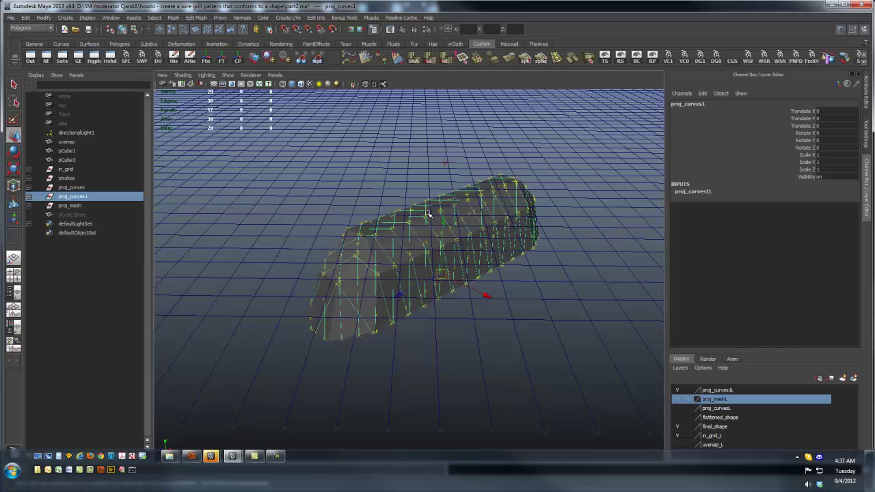
{"action": "left_click_drag", "start_coordinate": [517, 271], "coordinate": [523, 227], "text": "alt"}
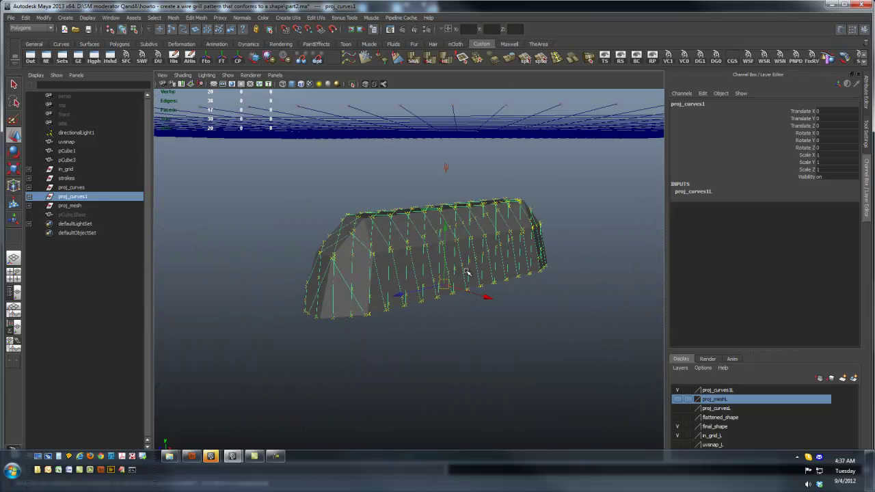
Hide the proj_curves1L and in_grid_L layers and select pCube3.
{"action": "left_click", "coordinate": [676, 391]}
{"action": "left_click", "coordinate": [676, 427]}
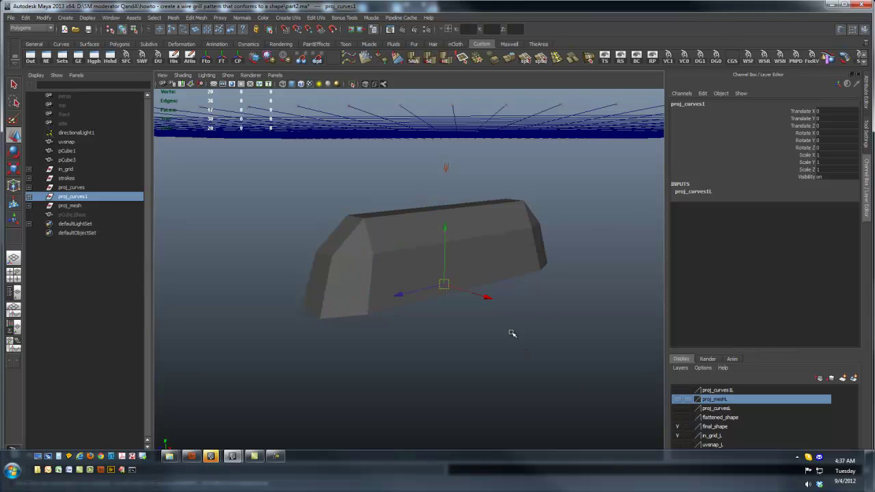
{"action": "left_click", "coordinate": [677, 435]}
{"action": "left_click_drag", "start_coordinate": [615, 444], "coordinate": [463, 293], "text": "alt"}
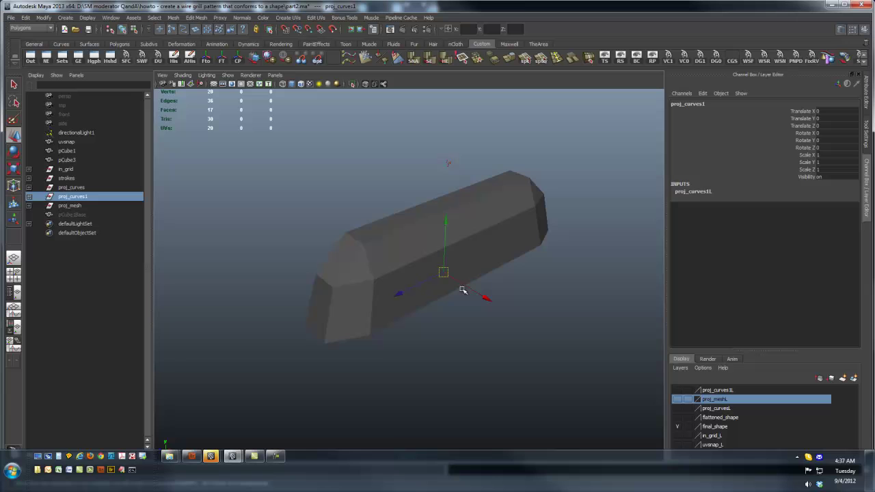
{"action": "left_click", "coordinate": [486, 260]}
{"action": "left_click_drag", "start_coordinate": [595, 330], "coordinate": [573, 360], "text": "alt"}
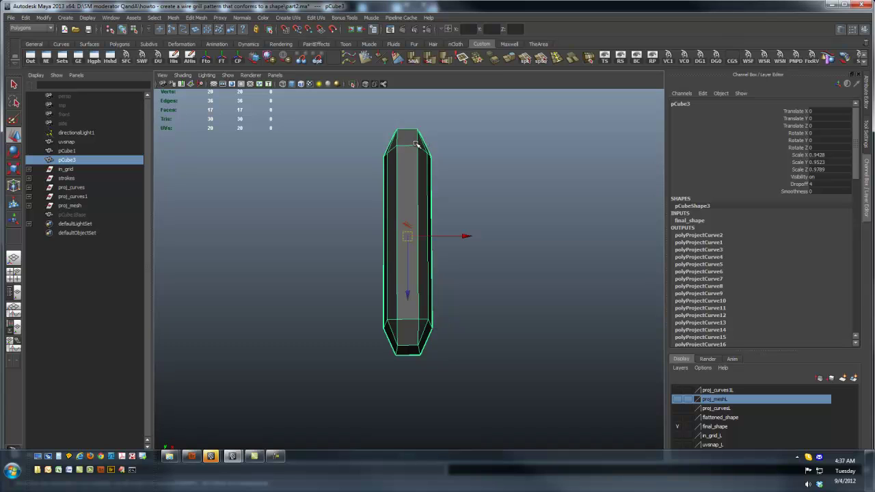
Show the uvsnap_L layer and view pCube3 above the black plane from several angles.
{"action": "left_click", "coordinate": [677, 445]}
{"action": "left_click_drag", "start_coordinate": [572, 331], "coordinate": [525, 301], "text": "alt"}
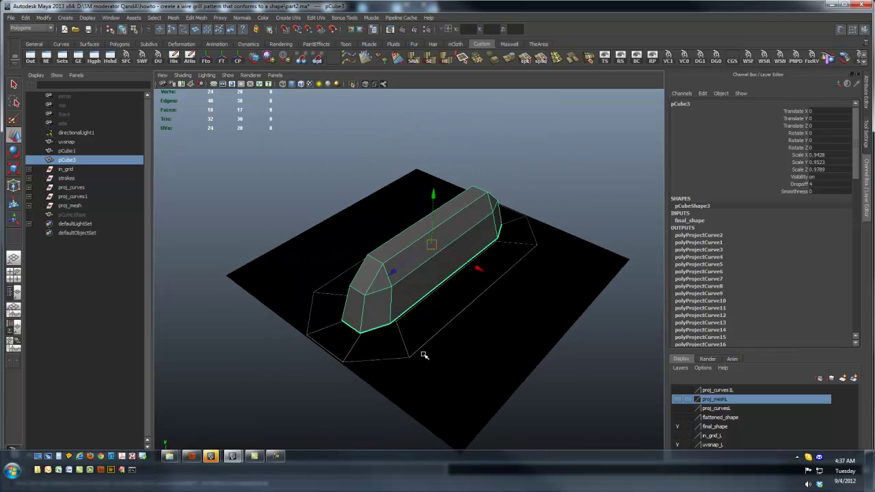
{"action": "right_click_drag", "start_coordinate": [424, 356], "coordinate": [425, 332], "text": "alt"}
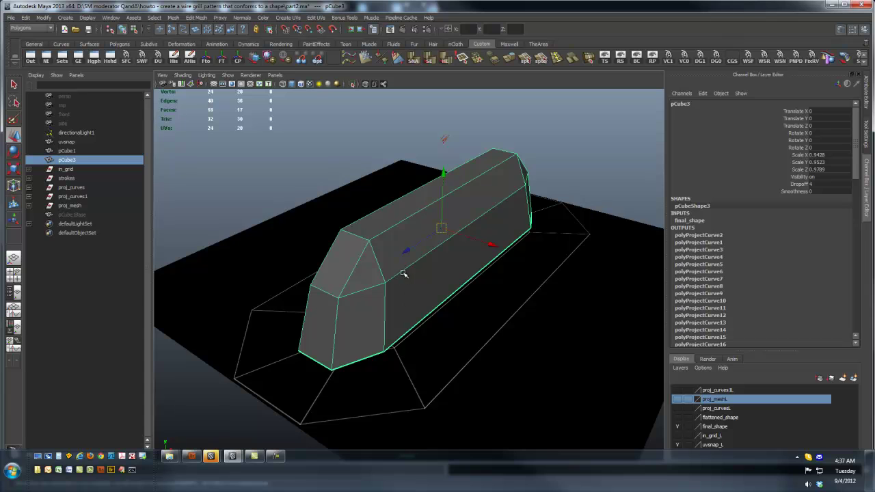
{"action": "left_click_drag", "start_coordinate": [415, 263], "coordinate": [427, 265], "text": "alt"}
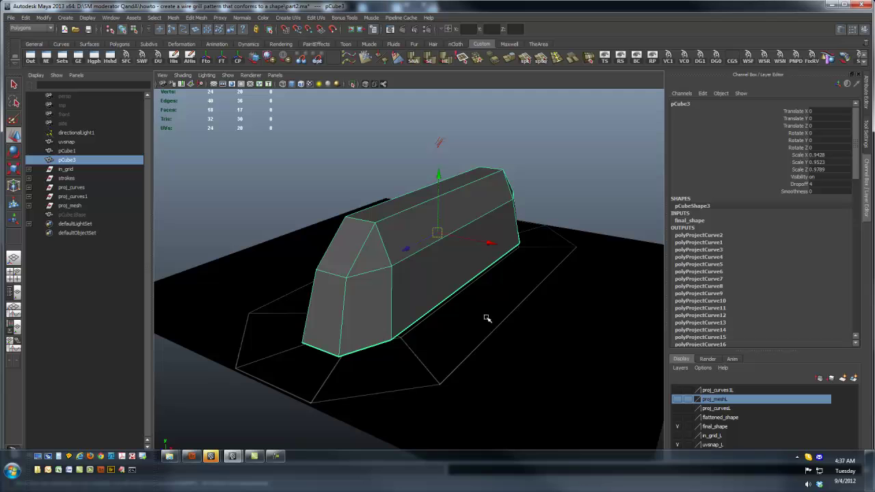
{"action": "mouse_move", "coordinate": [503, 279]}
{"action": "left_mouse_down", "text": "alt"}
{"action": "mouse_move", "coordinate": [513, 289]}
{"action": "mouse_move", "coordinate": [519, 279]}
{"action": "left_mouse_up", "text": "alt"}
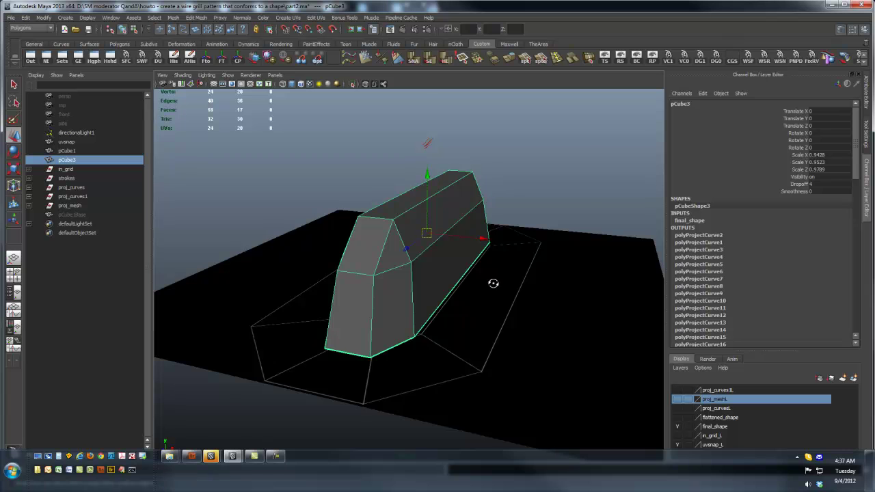
{"action": "left_click_drag", "start_coordinate": [494, 283], "coordinate": [552, 238], "text": "alt"}
{"action": "left_click_drag", "start_coordinate": [438, 359], "coordinate": [524, 364], "text": "alt"}
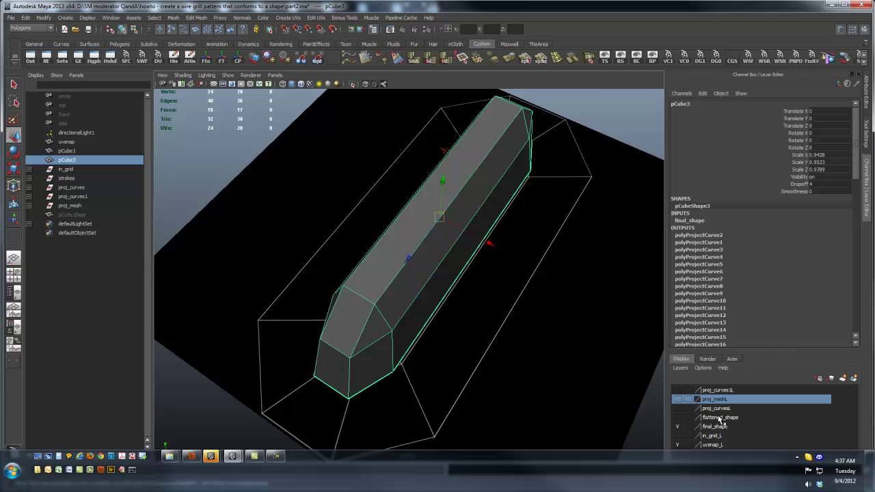
Show the flattened_shape layer and select the pCube1 flattened mesh.
{"action": "left_click", "coordinate": [677, 417]}
{"action": "left_click", "coordinate": [461, 336]}
{"action": "left_click_drag", "start_coordinate": [533, 338], "coordinate": [556, 324], "text": "alt"}
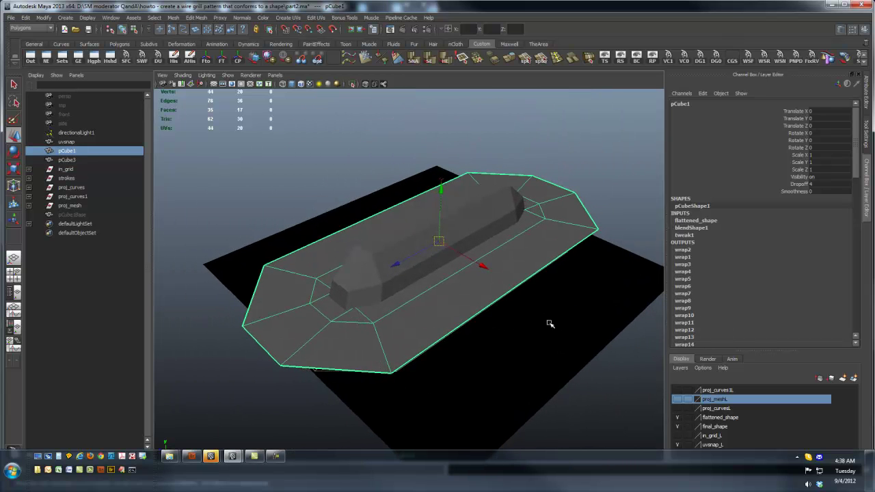
{"action": "left_click_drag", "start_coordinate": [464, 314], "coordinate": [465, 313], "text": "alt"}
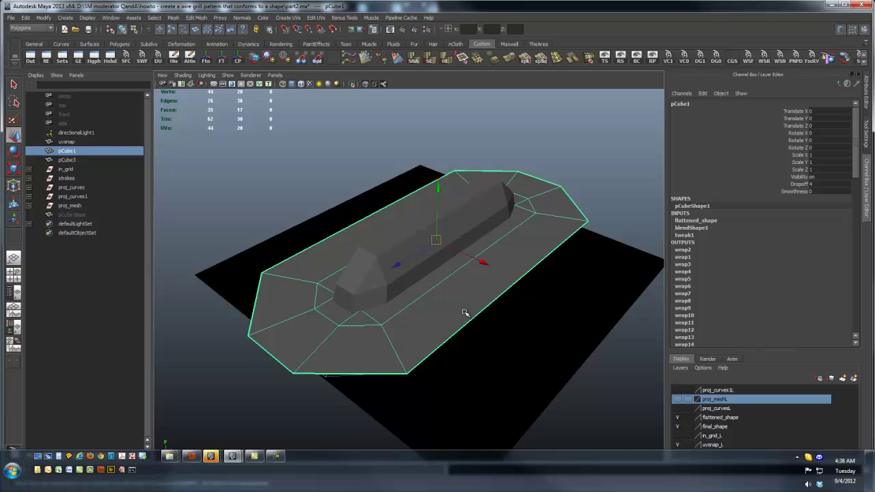
Show in_grid_L and hide uvsnap_L and final_shape, leaving only the flattened mesh on the grid.
{"action": "left_click", "coordinate": [677, 435]}
{"action": "left_click_drag", "start_coordinate": [524, 352], "coordinate": [513, 335], "text": "alt"}
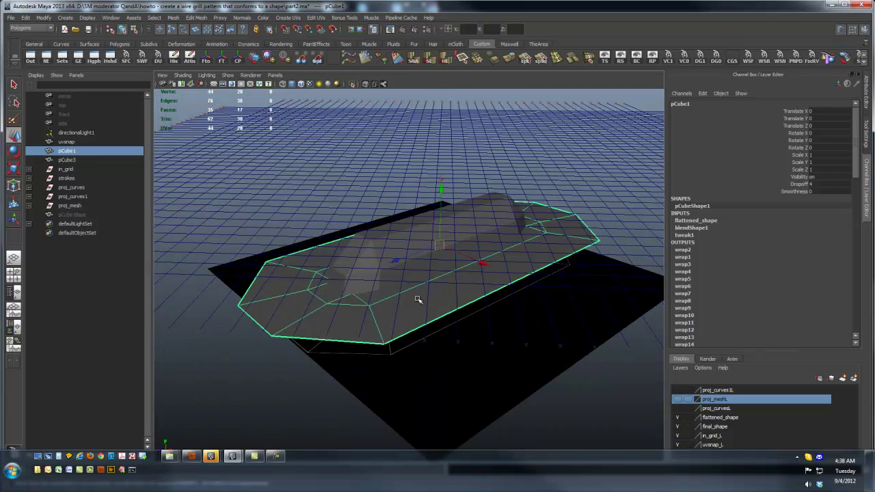
{"action": "left_click", "coordinate": [677, 445]}
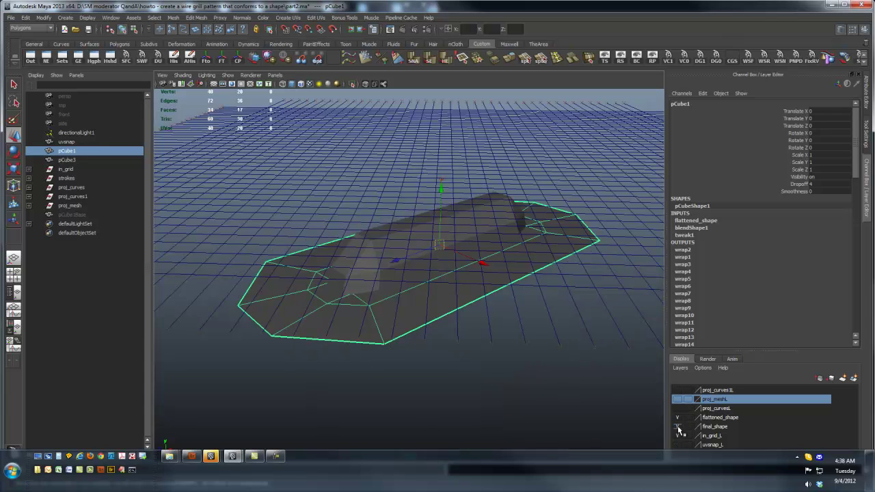
{"action": "left_click", "coordinate": [677, 426]}
{"action": "left_click_drag", "start_coordinate": [534, 356], "coordinate": [507, 320], "text": "alt"}
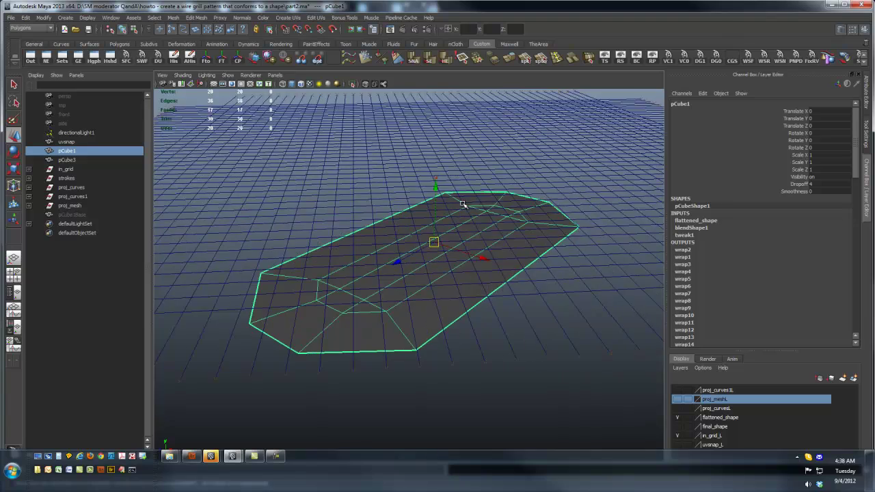
{"action": "left_click_drag", "start_coordinate": [507, 236], "coordinate": [507, 274], "text": "alt"}
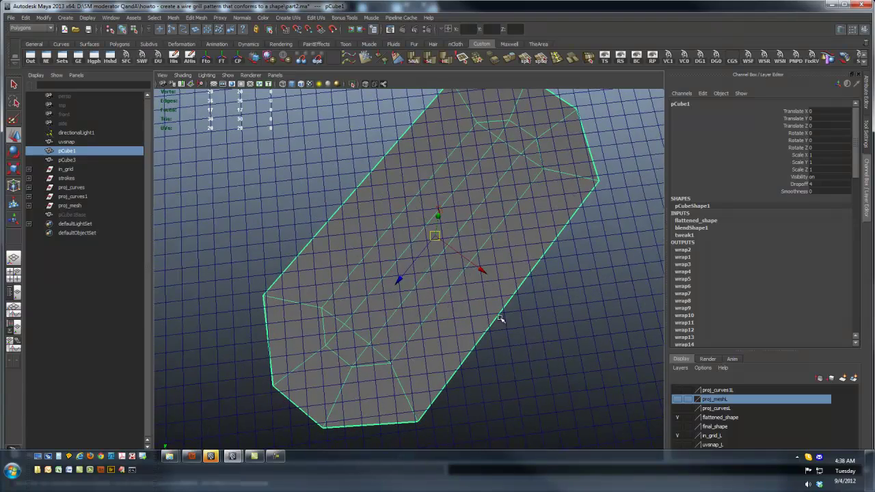
{"action": "left_click_drag", "start_coordinate": [517, 365], "coordinate": [504, 315], "text": "alt"}
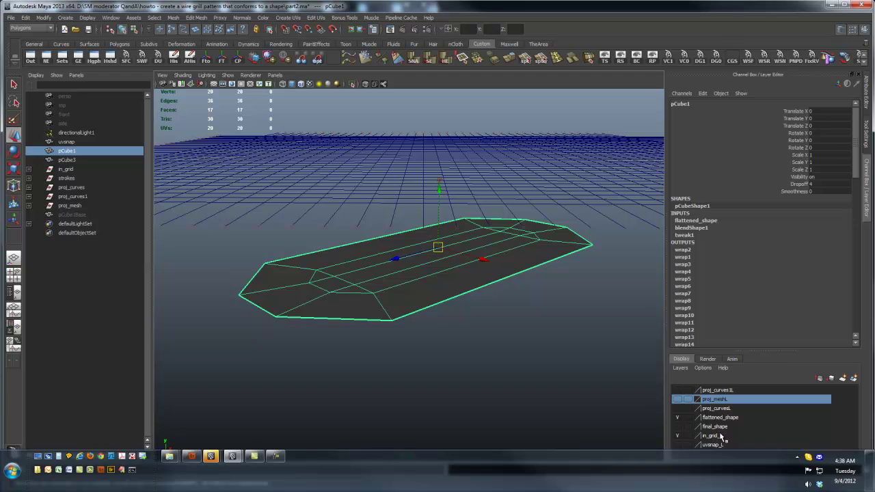
Show proj_curvesL, hide the blue in_grid_L plane, view from above, then hide proj_curvesL again.
{"action": "left_click", "coordinate": [677, 408]}
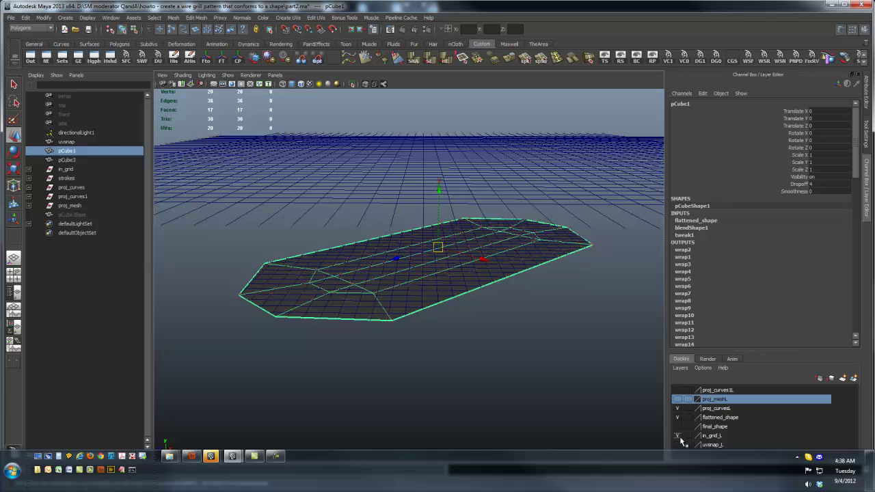
{"action": "left_click", "coordinate": [677, 435]}
{"action": "left_click_drag", "start_coordinate": [487, 293], "coordinate": [490, 307], "text": "alt"}
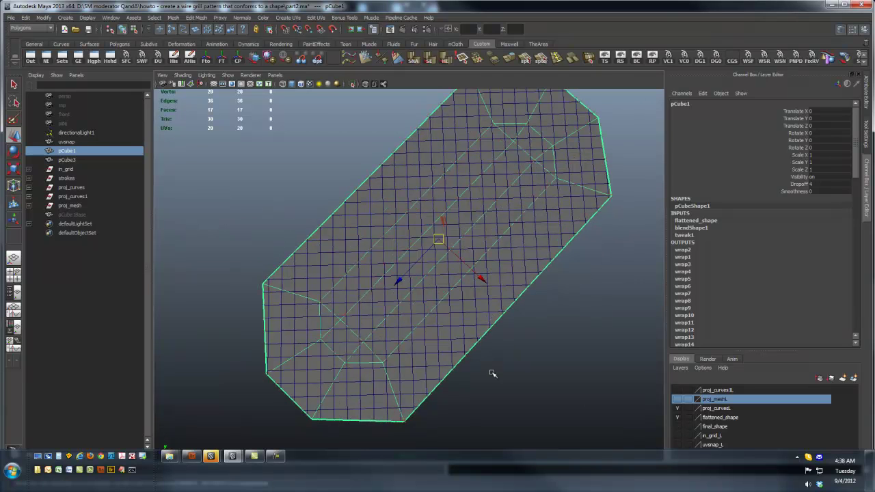
{"action": "left_click_drag", "start_coordinate": [554, 371], "coordinate": [545, 354], "text": "alt"}
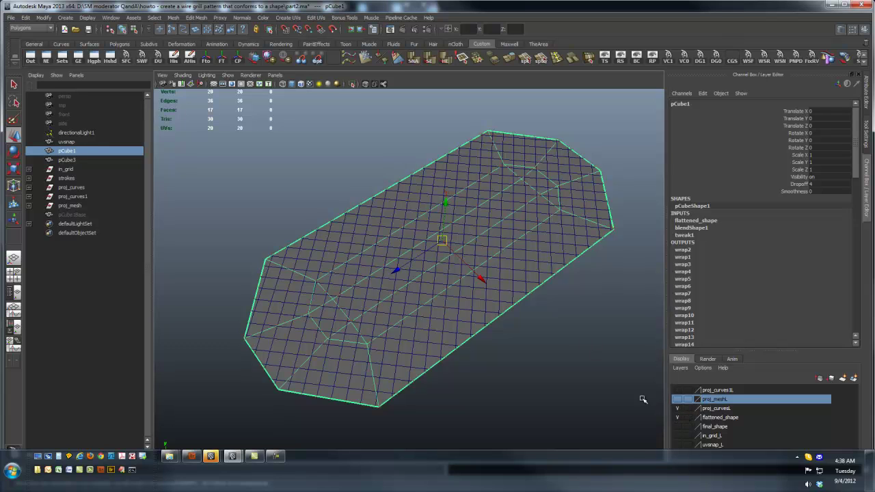
{"action": "left_click", "coordinate": [677, 408]}
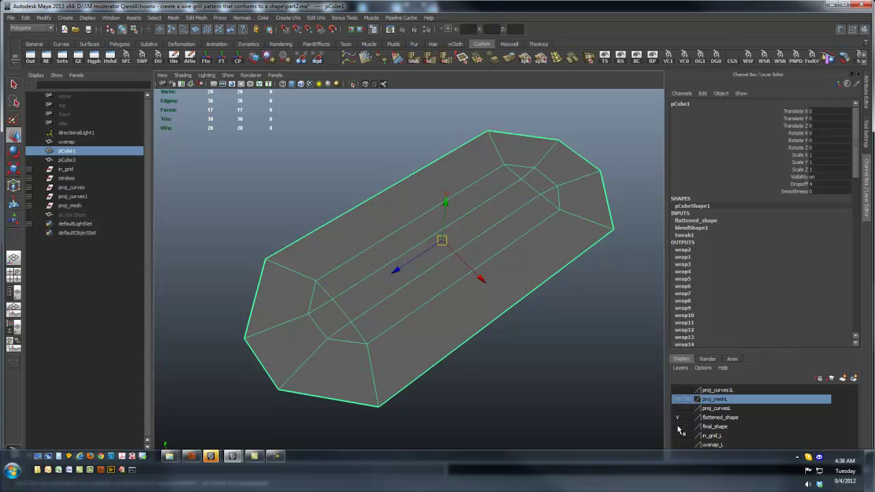
Show final_shape and create a Blend Shape deformer between the two meshes from the hotbox.
{"action": "left_click", "coordinate": [677, 426]}
{"action": "left_click_drag", "start_coordinate": [564, 406], "coordinate": [493, 363], "text": "alt"}
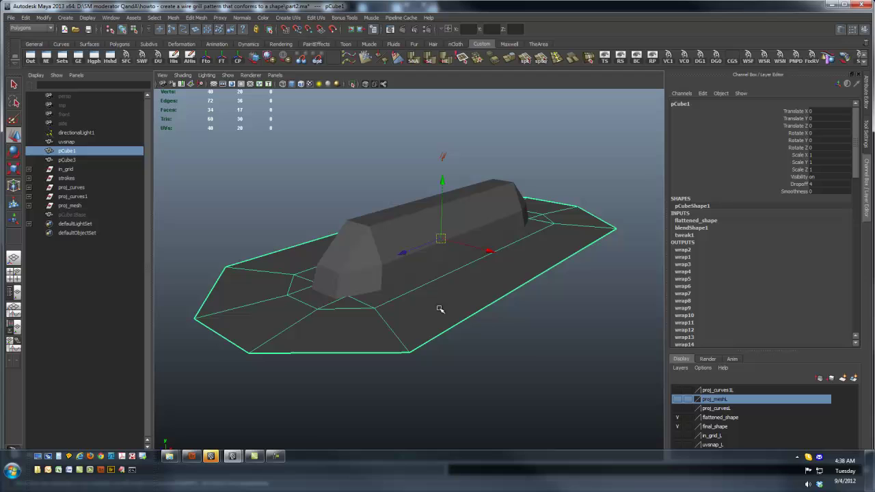
{"action": "key", "text": "space"}
{"action": "left_click", "coordinate": [397, 331]}
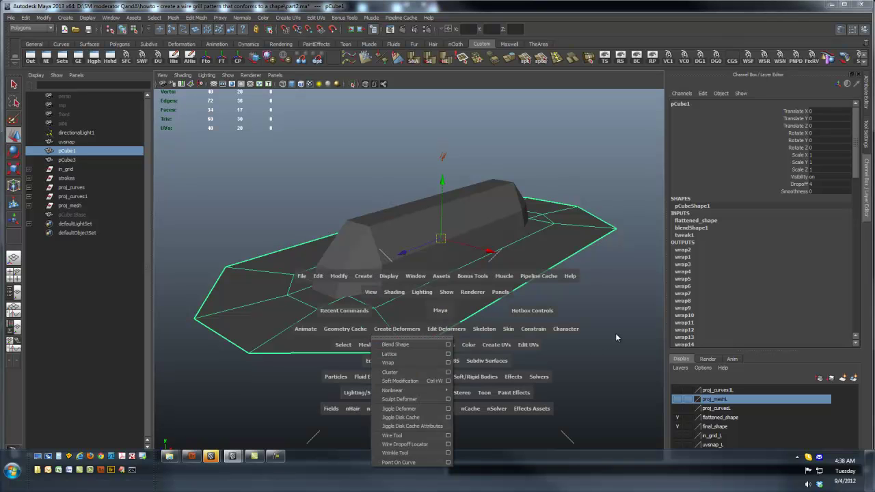
{"action": "left_click", "coordinate": [413, 350]}
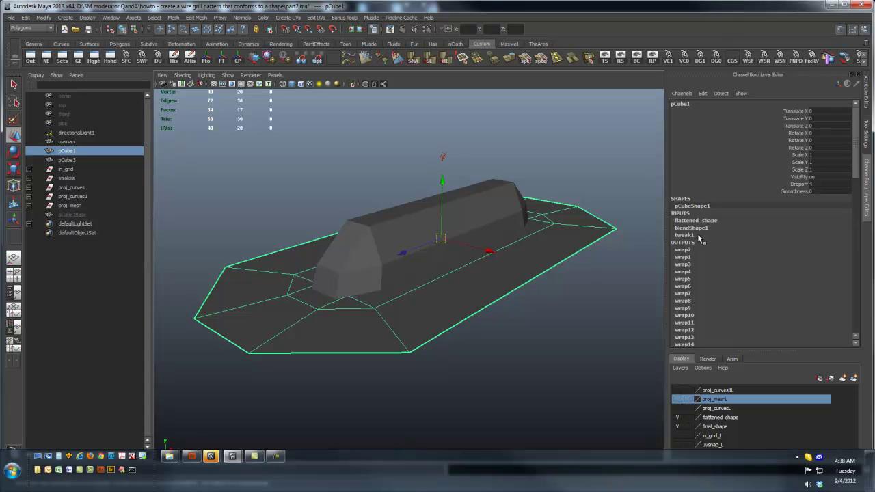
Test blendShape1's pCube2 weight in the Channel Box, then hide the final_shape layer.
{"action": "left_click_drag", "start_coordinate": [700, 232], "coordinate": [729, 233]}
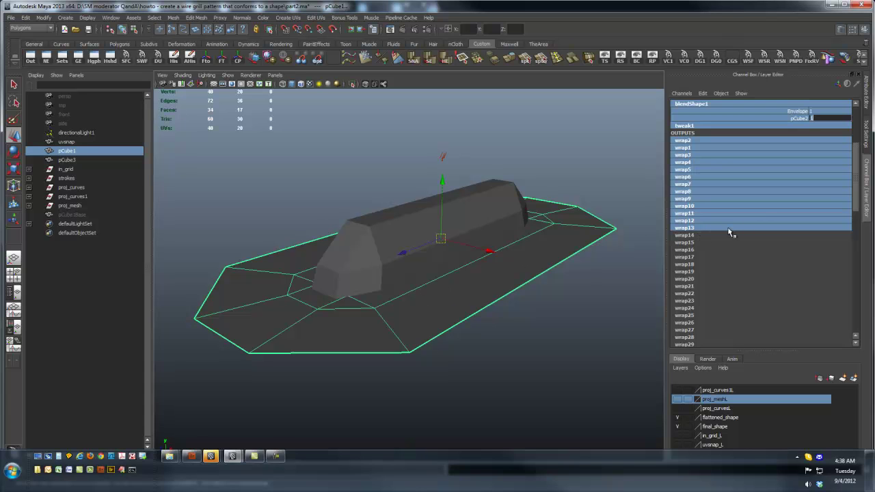
{"action": "left_click", "coordinate": [801, 118]}
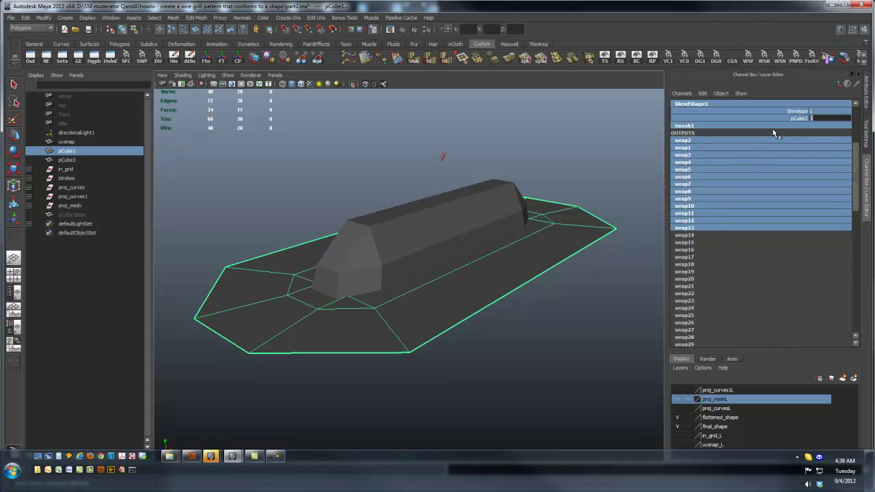
{"action": "scroll", "coordinate": [773, 130], "scroll_direction": "up", "scroll_amount": 5}
{"action": "left_click", "coordinate": [792, 221]}
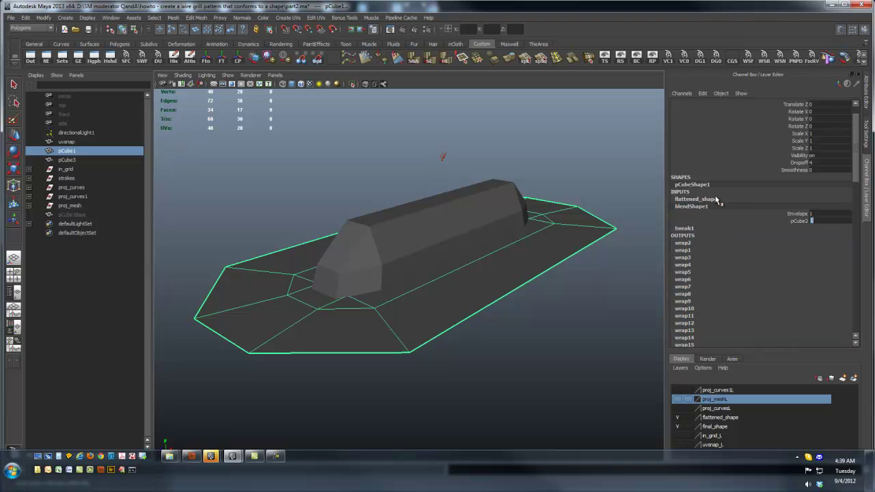
{"action": "left_click", "coordinate": [791, 222]}
{"action": "middle_click_drag", "start_coordinate": [568, 319], "coordinate": [577, 334]}
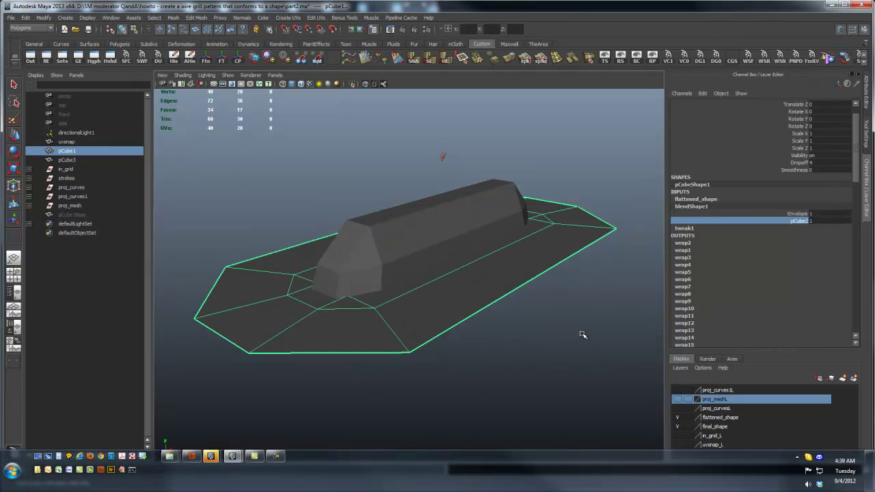
{"action": "left_click", "coordinate": [678, 427]}
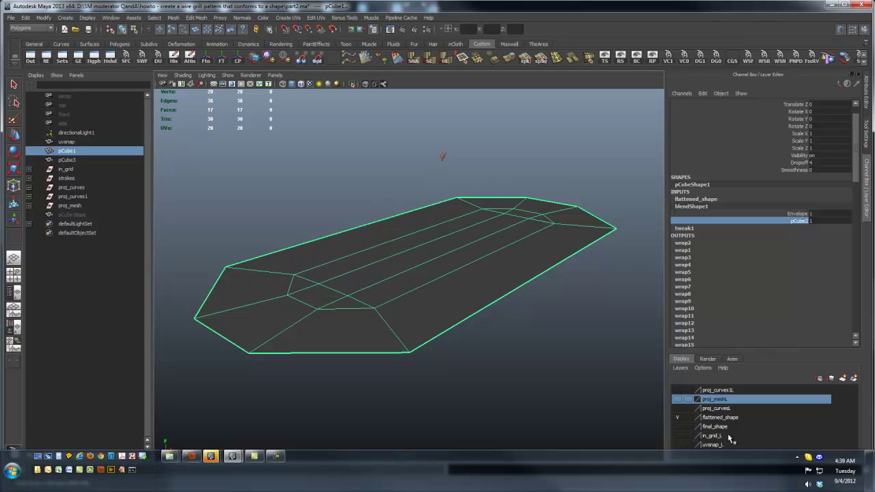
Show the proj_curvesL layer and browse Paint Effects > Curve Utilities without applying anything.
{"action": "left_click", "coordinate": [677, 408]}
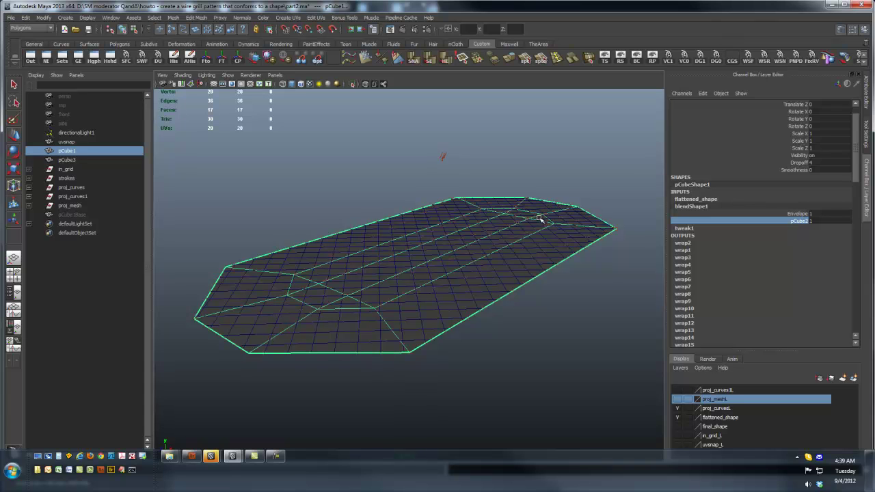
{"action": "key", "text": "space"}
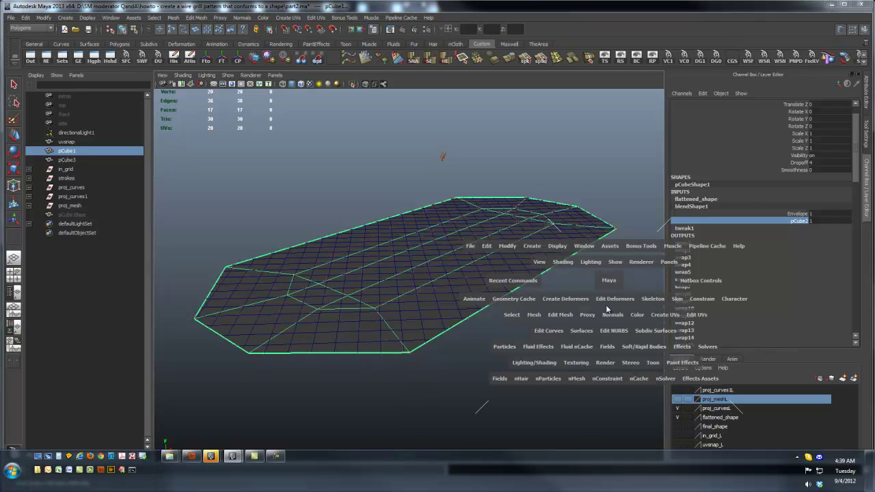
{"action": "left_click", "coordinate": [689, 364]}
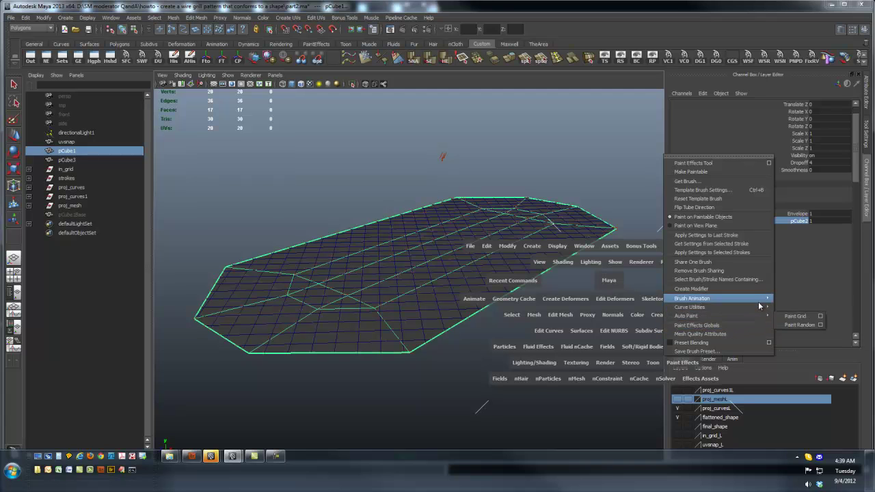
{"action": "mouse_move", "coordinate": [752, 306]}
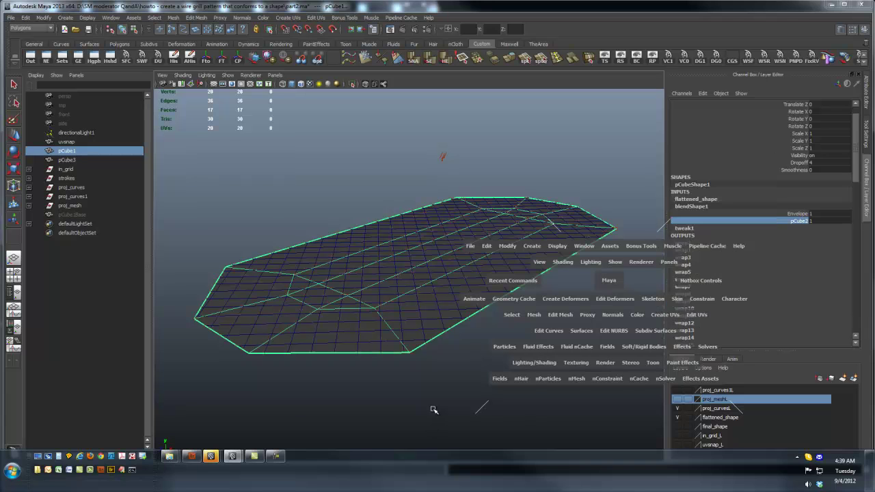
{"action": "key", "text": "space"}
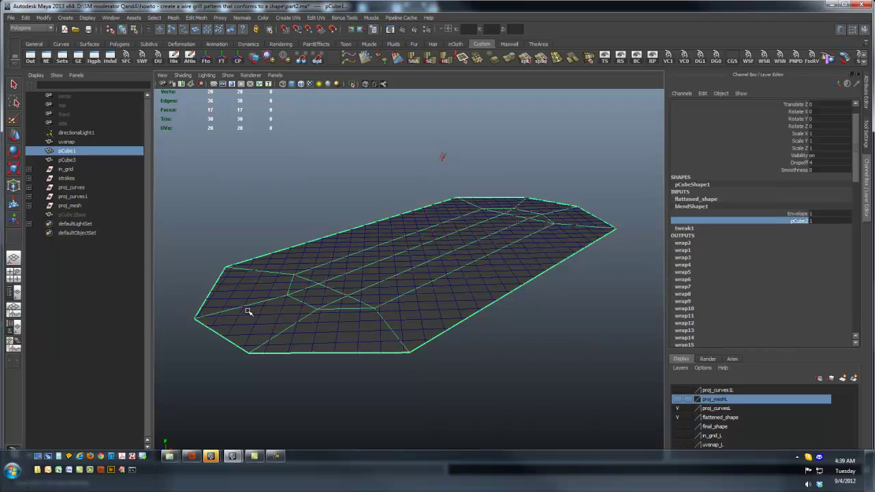
Browse Modify > Convert in the hotbox and close the menus without converting.
{"action": "key", "text": "space"}
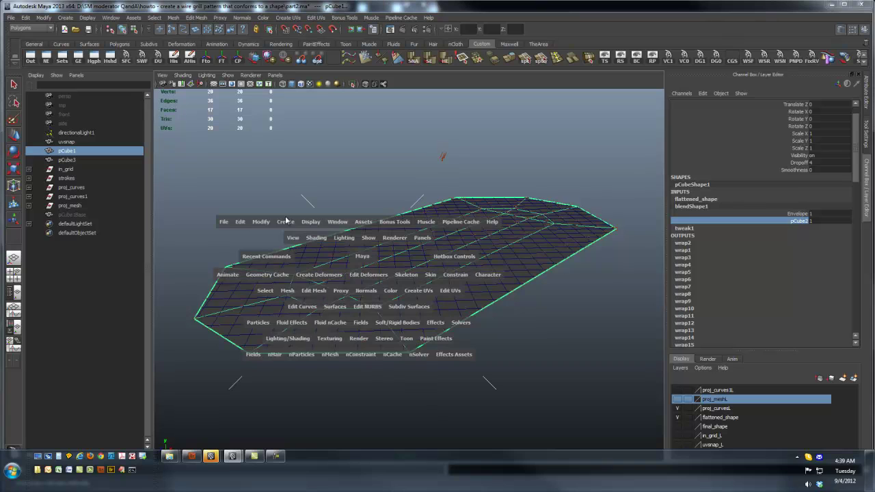
{"action": "left_click", "coordinate": [267, 225]}
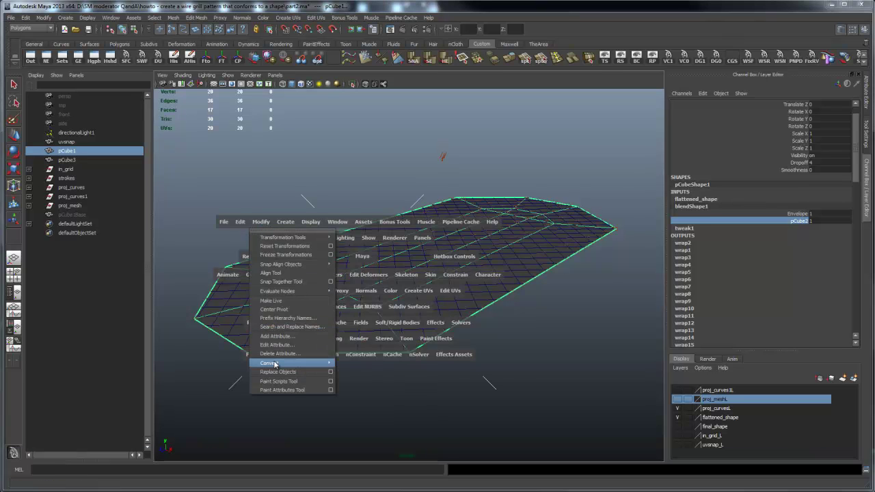
{"action": "mouse_move", "coordinate": [273, 363]}
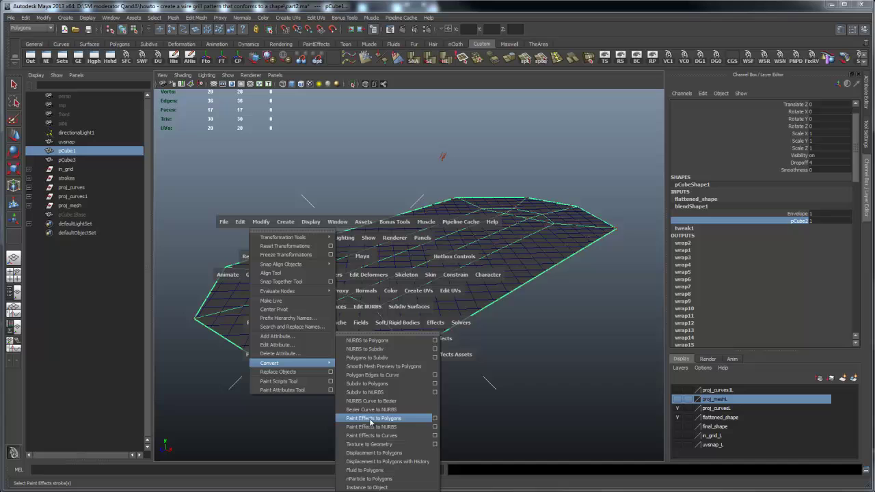
{"action": "left_click", "coordinate": [552, 422]}
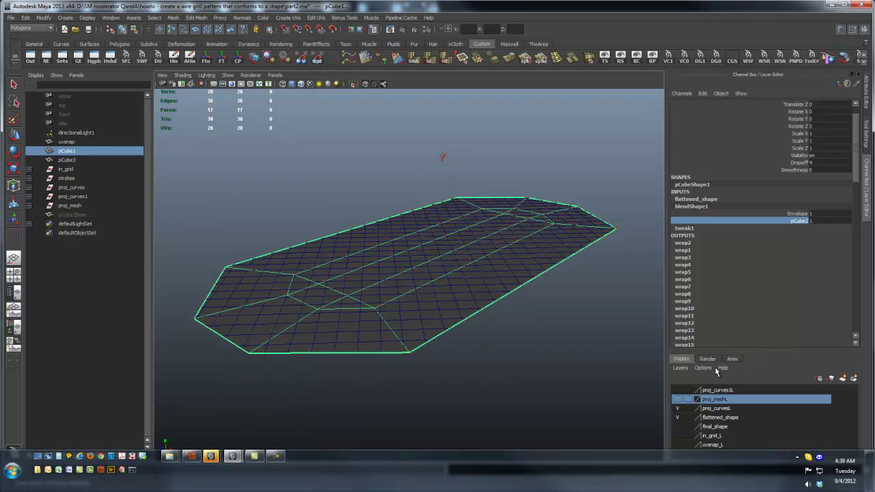
Show the flattened_shape and orange wire grill layers and view the grill up close.
{"action": "left_click", "coordinate": [677, 417]}
{"action": "scroll", "coordinate": [615, 422], "scroll_direction": "down", "scroll_amount": 3}
{"action": "left_click", "coordinate": [677, 399]}
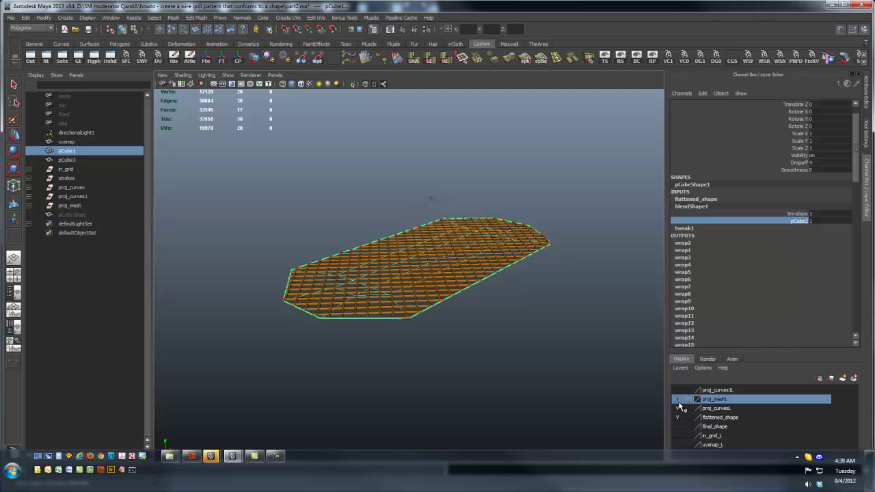
{"action": "left_click_drag", "start_coordinate": [517, 314], "coordinate": [394, 351], "text": "alt"}
{"action": "right_click_drag", "start_coordinate": [395, 352], "coordinate": [492, 341], "text": "alt"}
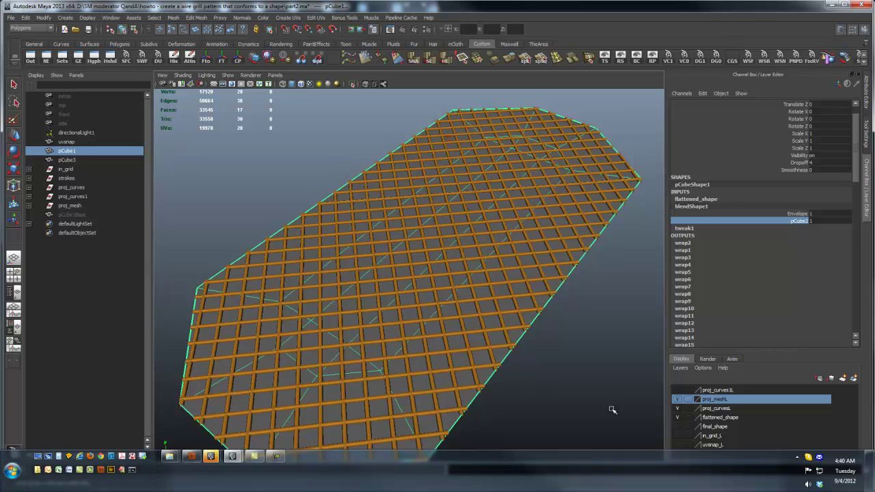
{"action": "left_click", "coordinate": [676, 416]}
{"action": "left_click_drag", "start_coordinate": [585, 357], "coordinate": [502, 373], "text": "alt"}
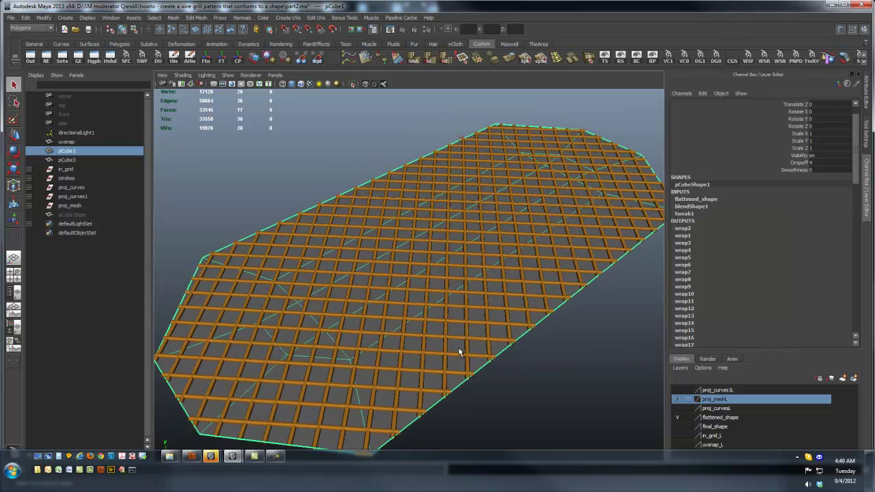
Apply a Wrap deformer to the wire grid and check it lying flat over the plane.
{"action": "key", "text": "space"}
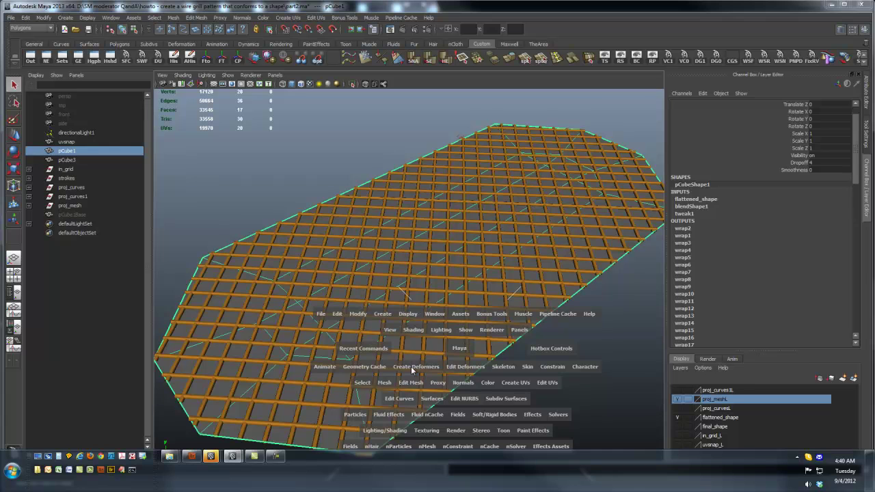
{"action": "left_click_drag", "start_coordinate": [412, 370], "coordinate": [558, 248]}
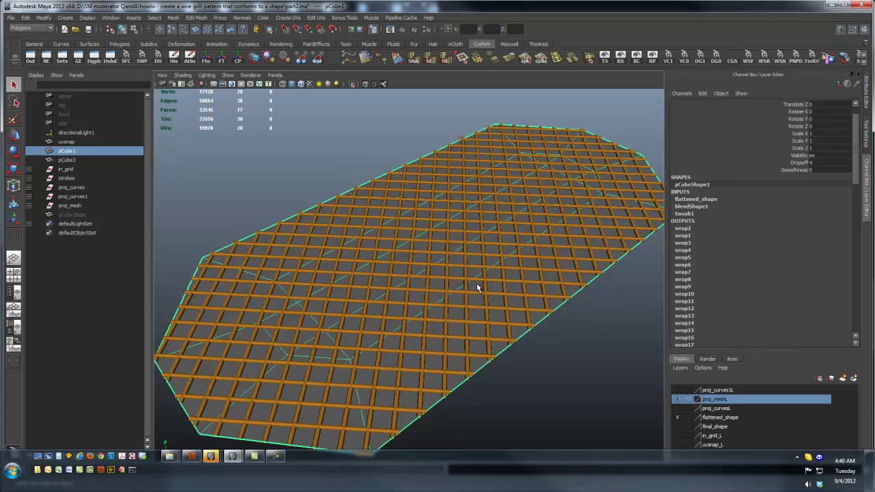
{"action": "right_click_drag", "start_coordinate": [568, 340], "coordinate": [487, 340], "text": "alt"}
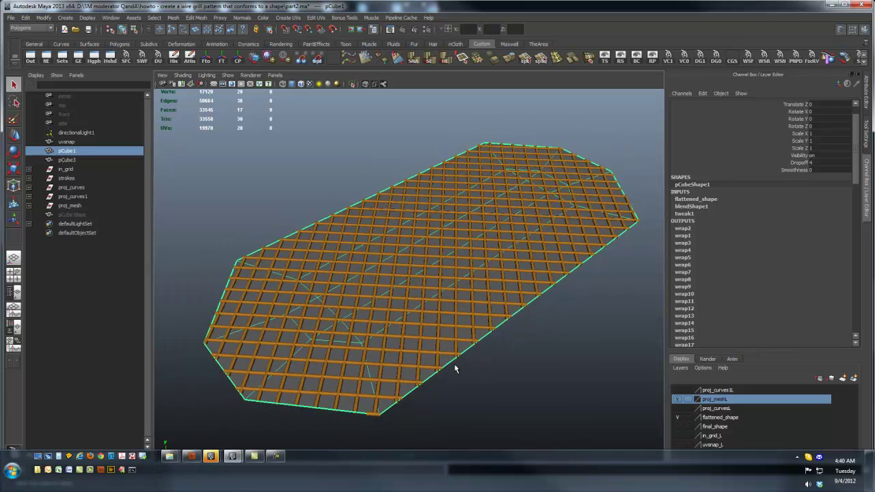
{"action": "left_click_drag", "start_coordinate": [580, 343], "coordinate": [581, 334], "text": "alt"}
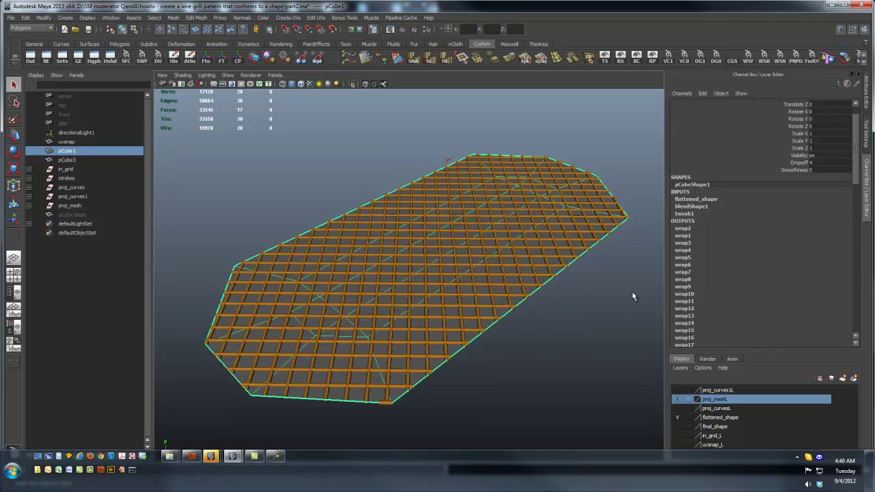
Set blendShape1's pCube2 weight to 0 so the wire grill wraps the raised shape.
{"action": "left_click", "coordinate": [691, 206]}
{"action": "left_click", "coordinate": [805, 120]}
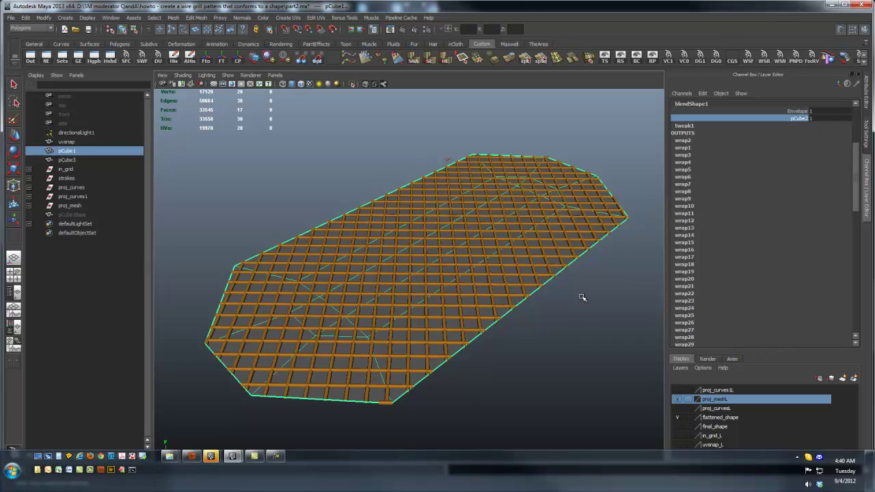
{"action": "middle_click_drag", "start_coordinate": [567, 330], "coordinate": [558, 326]}
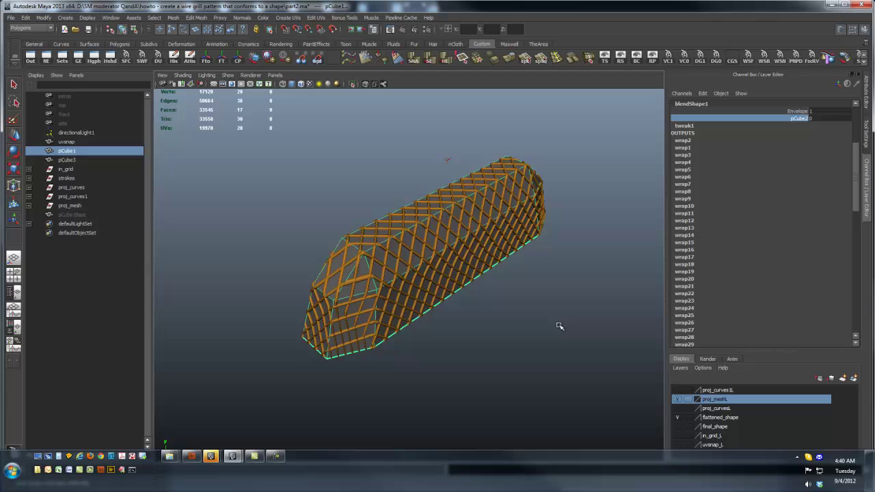
Orbit around the model to inspect the conformed wire grill from side, diagonal and tilted views.
{"action": "left_click_drag", "start_coordinate": [587, 311], "coordinate": [444, 305], "text": "alt"}
{"action": "right_click_drag", "start_coordinate": [483, 289], "coordinate": [255, 307], "text": "alt"}
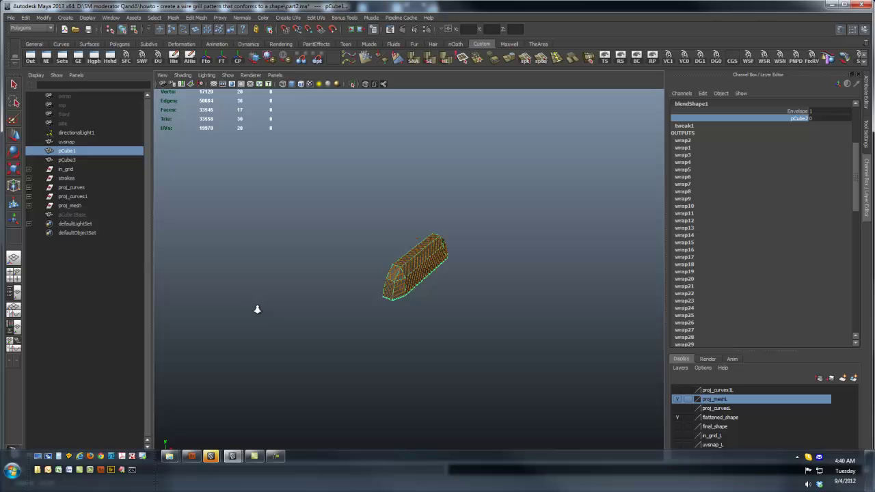
{"action": "left_click_drag", "start_coordinate": [255, 306], "coordinate": [328, 306], "text": "alt"}
{"action": "right_click_drag", "start_coordinate": [287, 322], "coordinate": [537, 307], "text": "alt"}
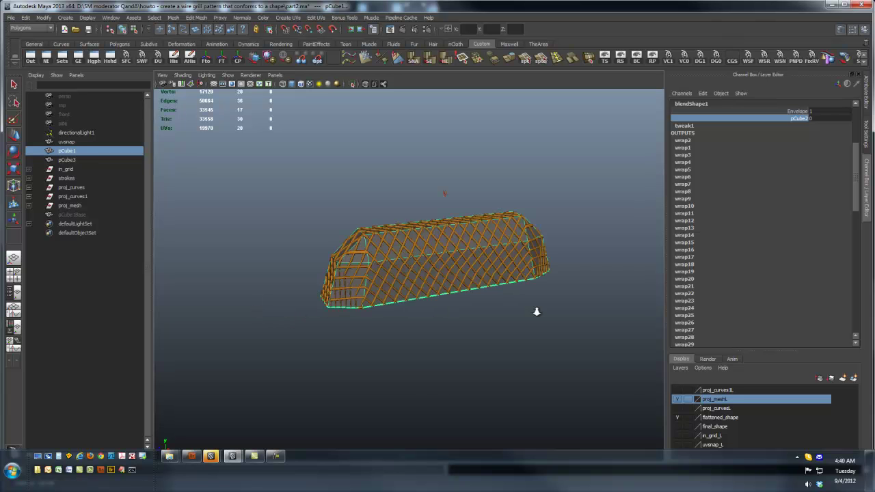
{"action": "left_click_drag", "start_coordinate": [537, 306], "coordinate": [463, 258], "text": "alt"}
{"action": "left_click_drag", "start_coordinate": [493, 283], "coordinate": [384, 260], "text": "alt"}
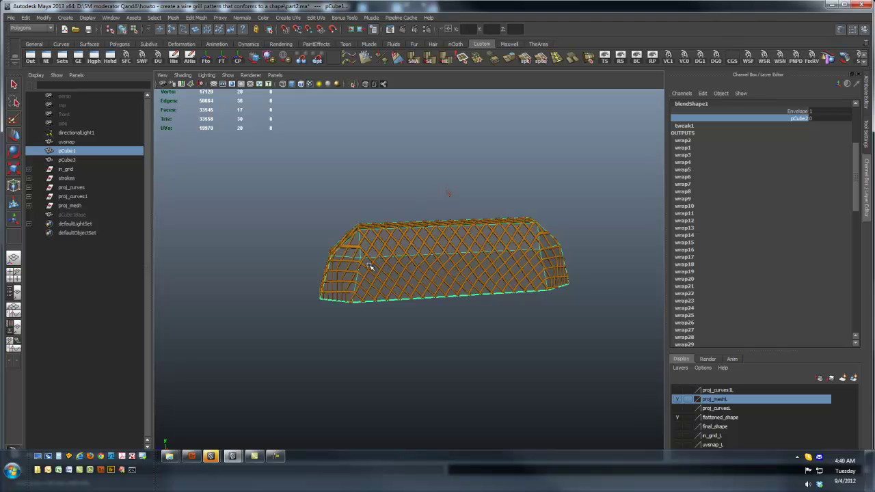
{"action": "left_click_drag", "start_coordinate": [439, 262], "coordinate": [422, 250], "text": "alt"}
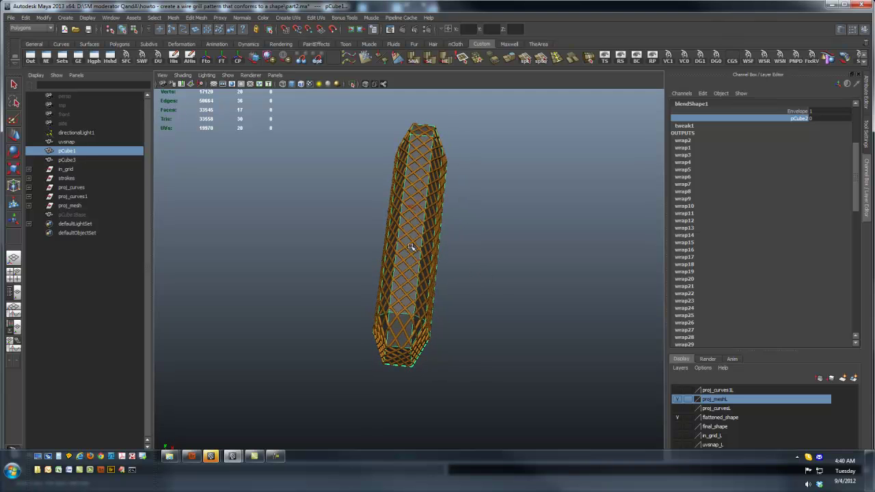
{"action": "left_click_drag", "start_coordinate": [523, 275], "coordinate": [559, 299], "text": "alt"}
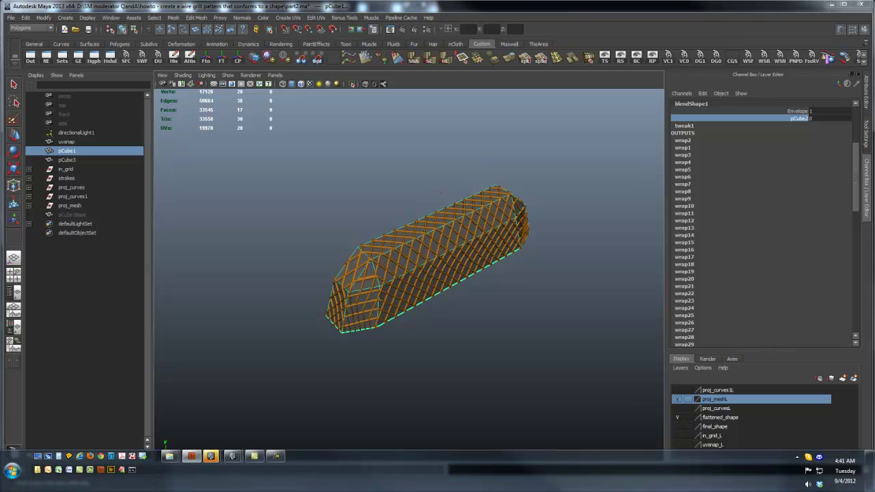
{"action": "key", "text": "alt+Tab"}
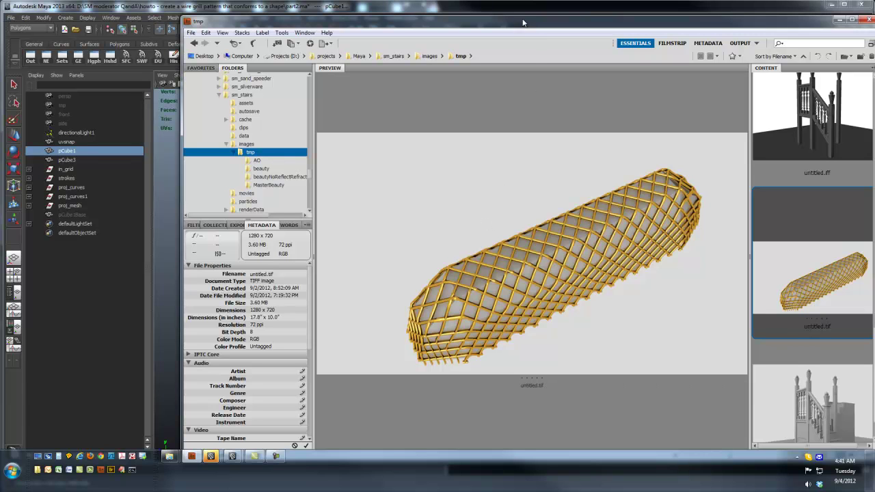
{"action": "key", "text": "alt+Tab"}
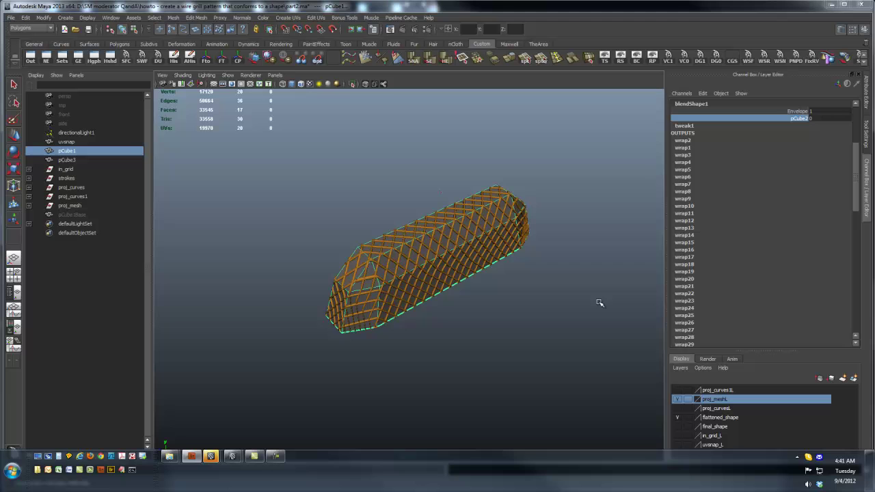
Inspect the conformed grill from several angles, then set the pCube2 weight back to 1.
{"action": "left_click_drag", "start_coordinate": [461, 293], "coordinate": [434, 228], "text": "alt"}
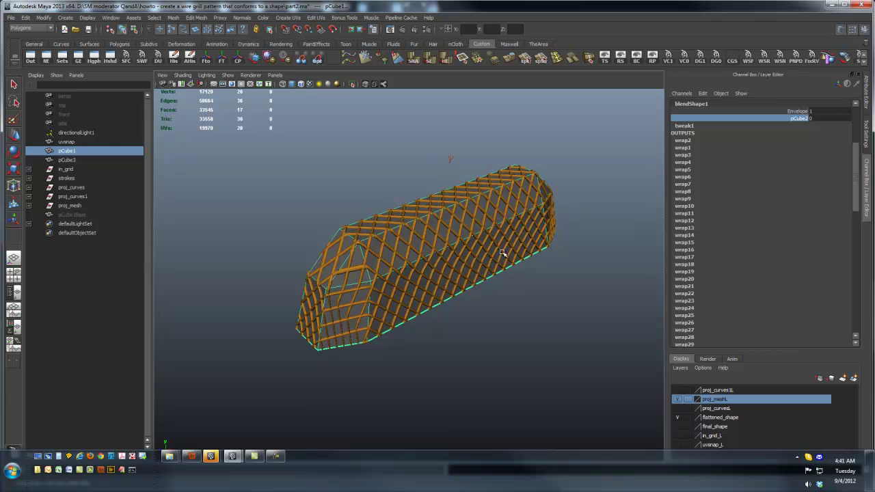
{"action": "left_click_drag", "start_coordinate": [504, 254], "coordinate": [455, 242], "text": "alt"}
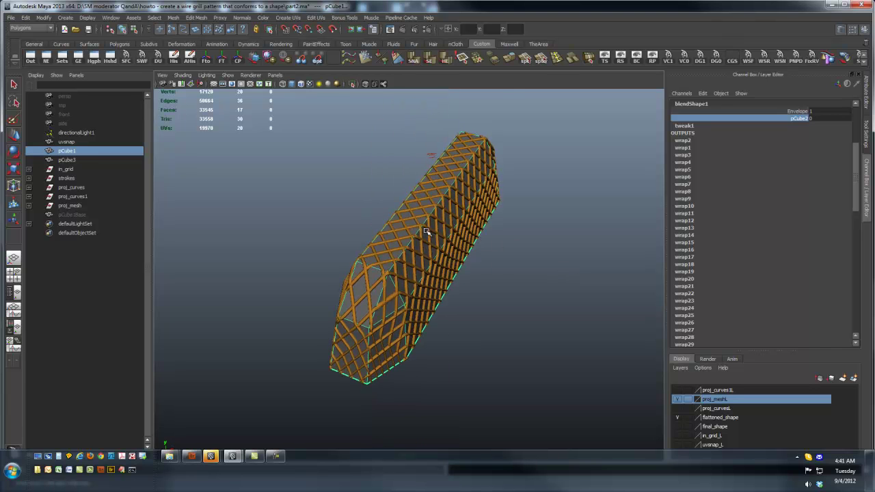
{"action": "left_click_drag", "start_coordinate": [552, 236], "coordinate": [421, 228], "text": "alt"}
{"action": "left_click_drag", "start_coordinate": [511, 272], "coordinate": [416, 217], "text": "alt"}
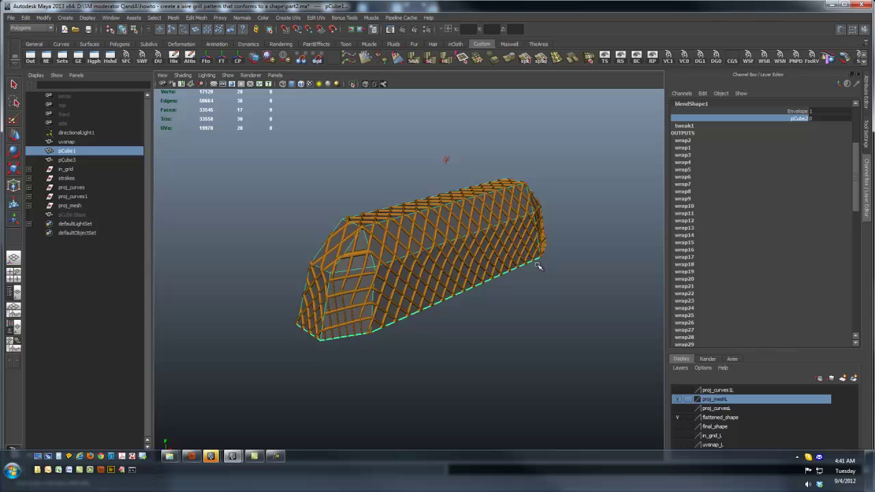
{"action": "left_click_drag", "start_coordinate": [538, 267], "coordinate": [497, 238], "text": "alt"}
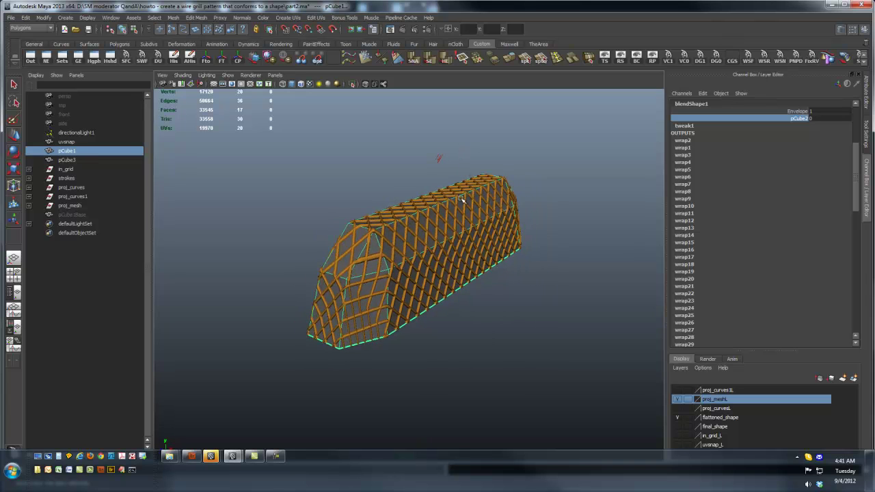
{"action": "left_click_drag", "start_coordinate": [504, 186], "coordinate": [488, 207], "text": "alt"}
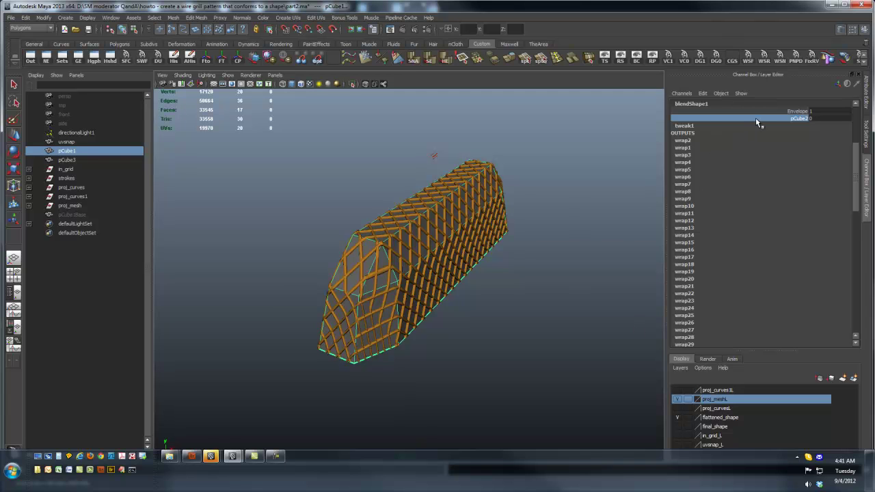
{"action": "middle_click_drag", "start_coordinate": [567, 230], "coordinate": [608, 234]}
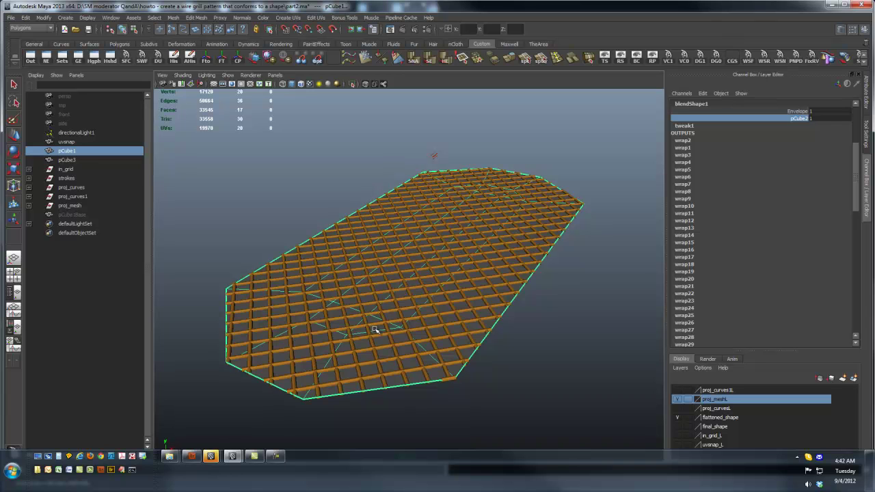
Select the underlying plane pCube1 beneath the orange wire grid.
{"action": "left_click", "coordinate": [413, 332]}
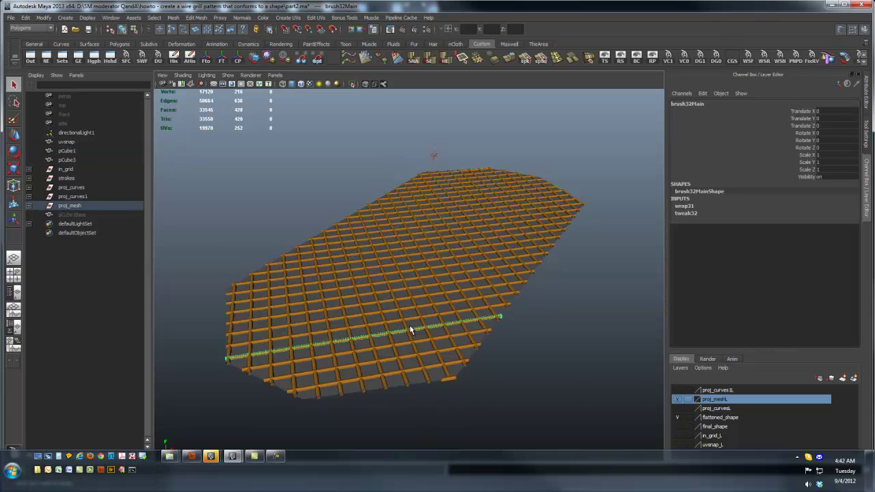
{"action": "left_click", "coordinate": [424, 329]}
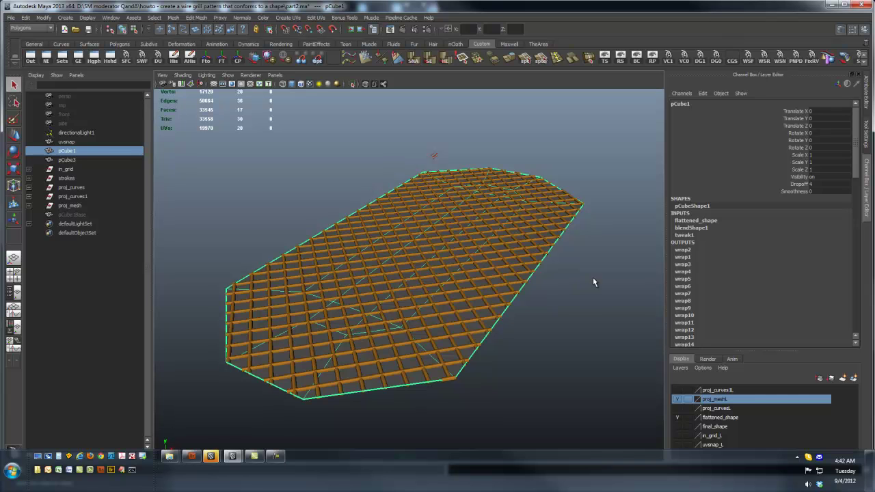
{"action": "mouse_move", "coordinate": [593, 277]}
{"action": "left_mouse_down", "text": "alt"}
{"action": "mouse_move", "coordinate": [581, 278]}
{"action": "mouse_move", "coordinate": [593, 290]}
{"action": "left_mouse_up", "text": "alt"}
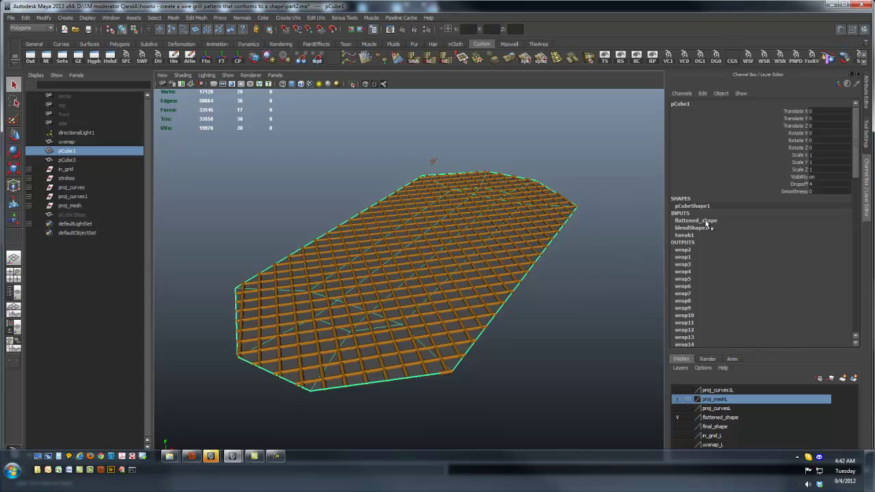
Show the blendShape1 attributes and scrub the pCube2 weight back to 0.
{"action": "left_click_drag", "start_coordinate": [694, 230], "coordinate": [709, 231]}
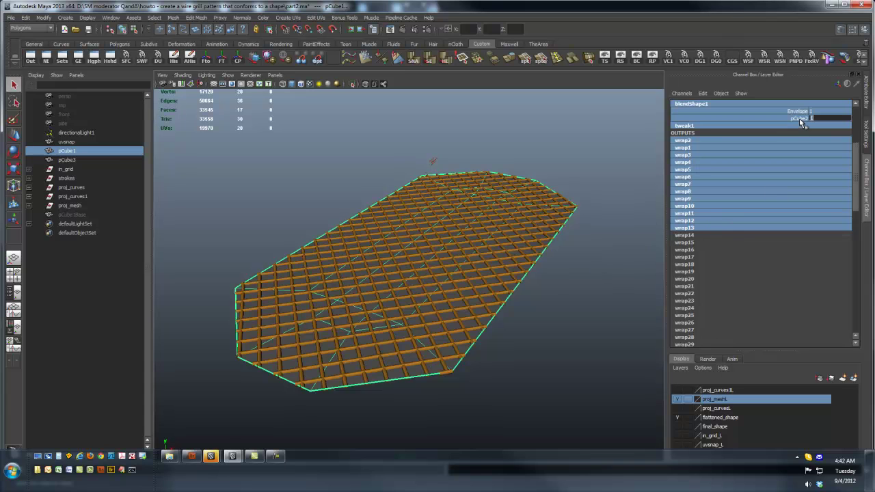
{"action": "scroll", "coordinate": [806, 137], "scroll_direction": "up", "scroll_amount": 5}
{"action": "left_click", "coordinate": [725, 181]}
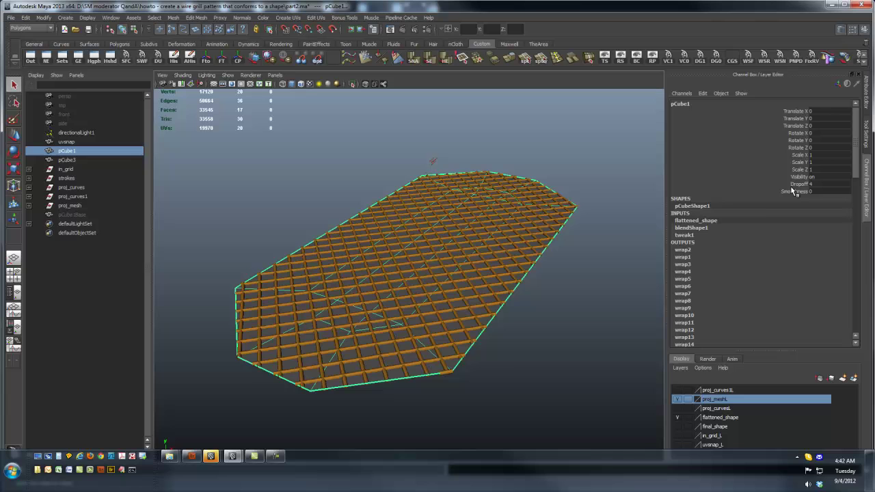
{"action": "left_click", "coordinate": [713, 227]}
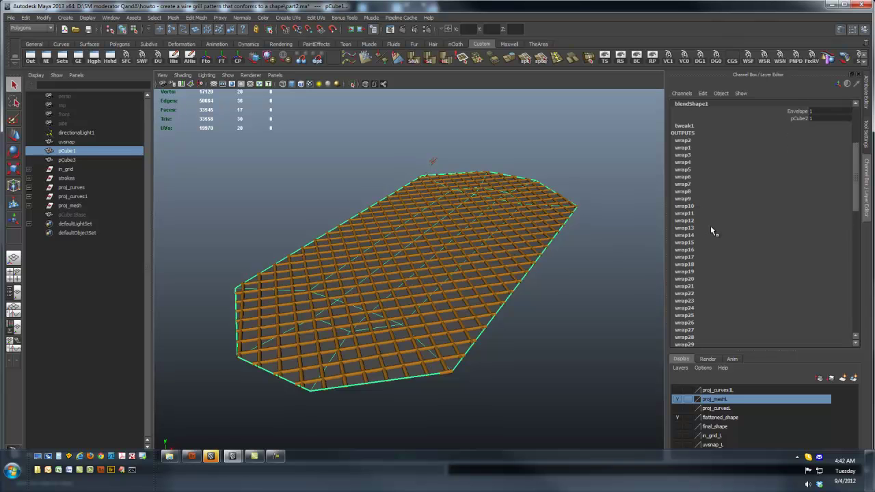
{"action": "left_click", "coordinate": [800, 118]}
{"action": "middle_click_drag", "start_coordinate": [529, 250], "coordinate": [481, 272]}
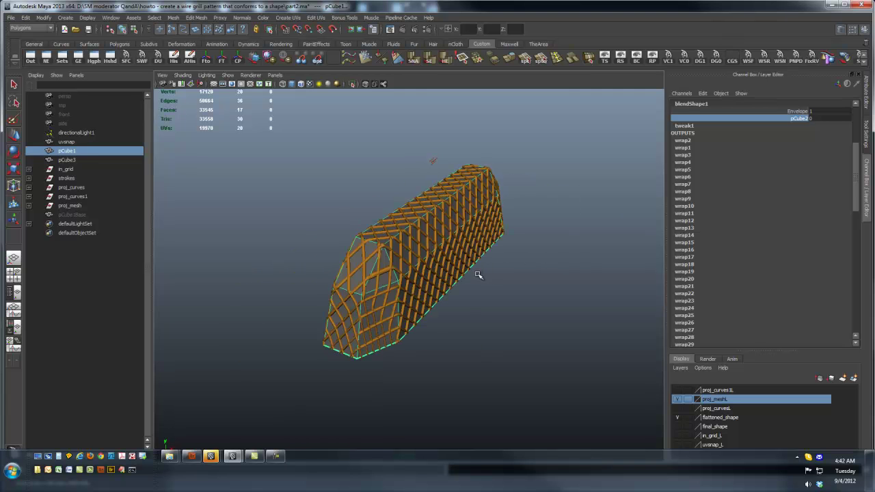
Set the blendShape1 pCube2 weight to 1 so the wire grid flattens.
{"action": "left_click_drag", "start_coordinate": [543, 282], "coordinate": [453, 301], "text": "alt"}
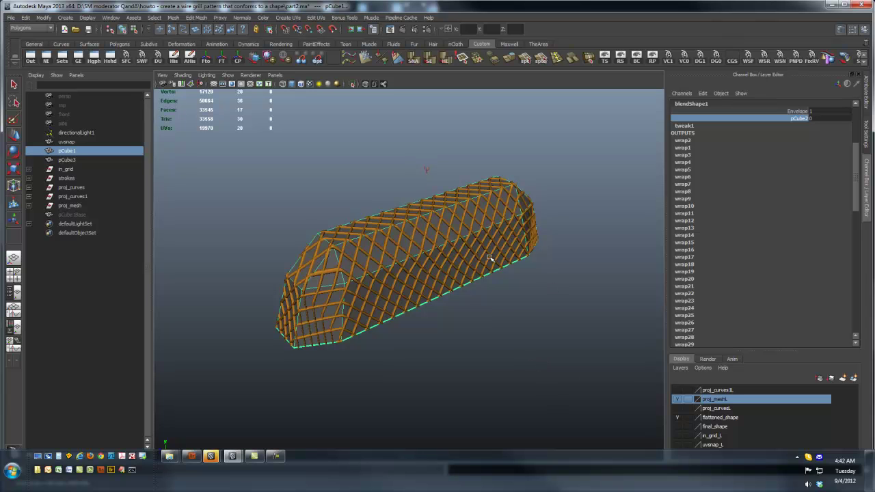
{"action": "left_click_drag", "start_coordinate": [498, 273], "coordinate": [513, 250], "text": "alt"}
{"action": "left_click_drag", "start_coordinate": [463, 307], "coordinate": [503, 291], "text": "alt"}
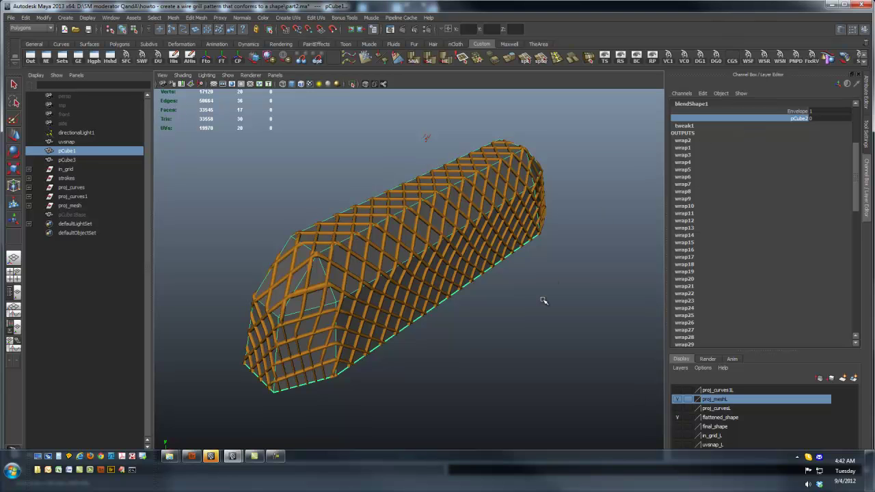
{"action": "middle_click_drag", "start_coordinate": [549, 301], "coordinate": [596, 298]}
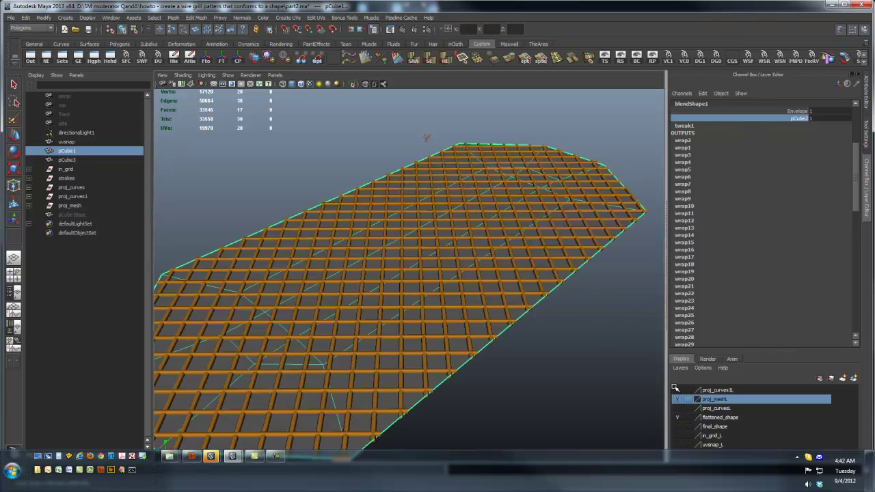
Hide the proj_meshL and flattened_shape layers and show the proj_curvesL layer.
{"action": "scroll", "coordinate": [580, 349], "scroll_direction": "down", "scroll_amount": 2}
{"action": "scroll", "coordinate": [555, 376], "scroll_direction": "down", "scroll_amount": 2}
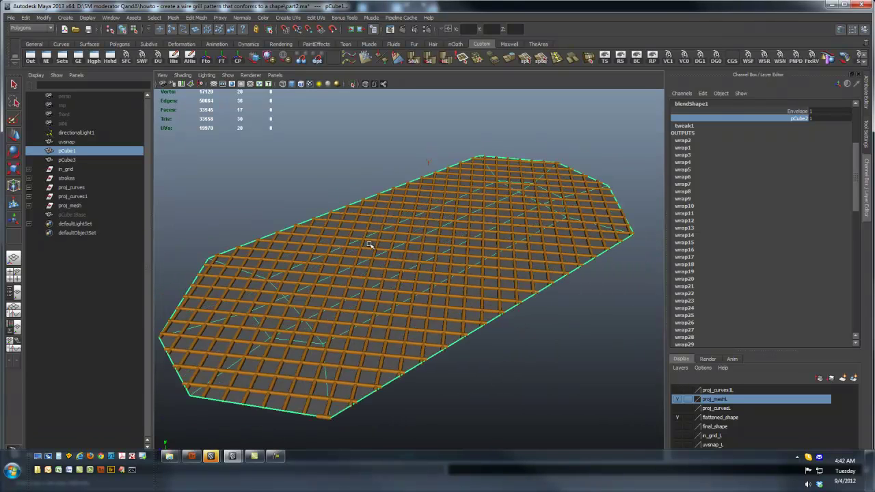
{"action": "left_click", "coordinate": [681, 399]}
{"action": "left_click", "coordinate": [676, 408]}
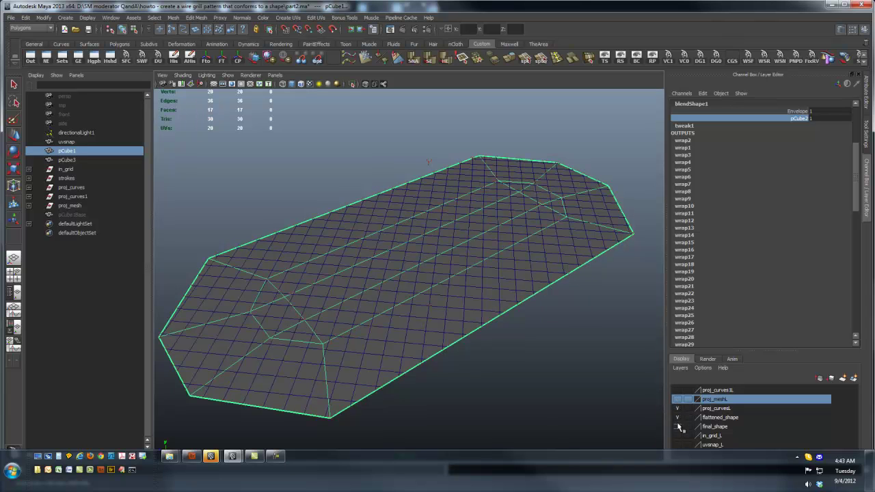
{"action": "left_click", "coordinate": [677, 417]}
{"action": "left_click_drag", "start_coordinate": [532, 364], "coordinate": [478, 353], "text": "alt"}
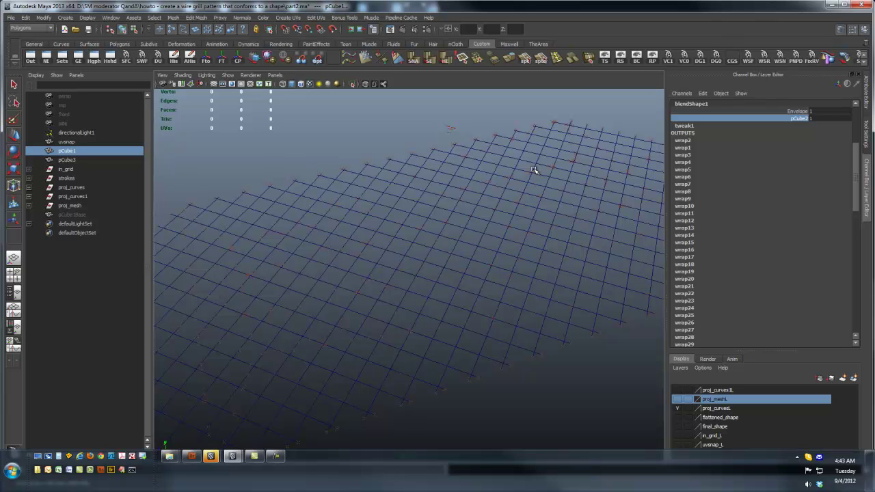
Select projection curve polyProjectionCurve68_1 and inspect it from several angles.
{"action": "left_click", "coordinate": [511, 297]}
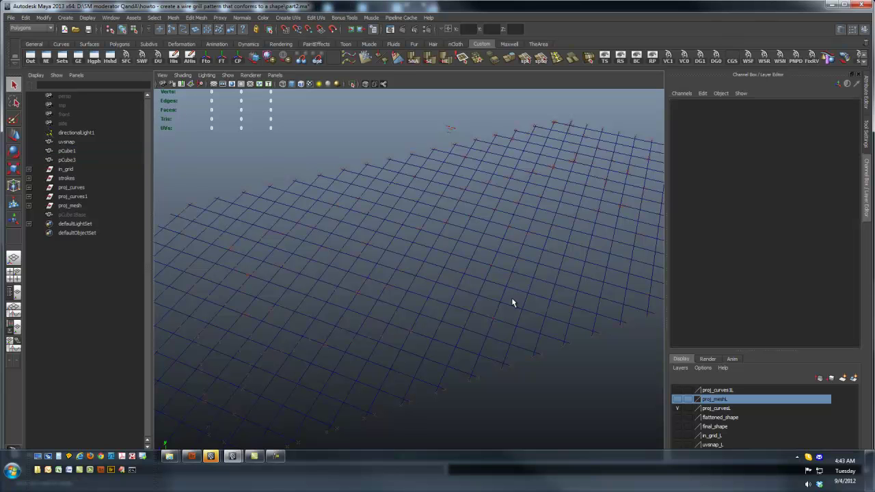
{"action": "left_click", "coordinate": [503, 300]}
{"action": "left_click_drag", "start_coordinate": [517, 320], "coordinate": [443, 314], "text": "alt"}
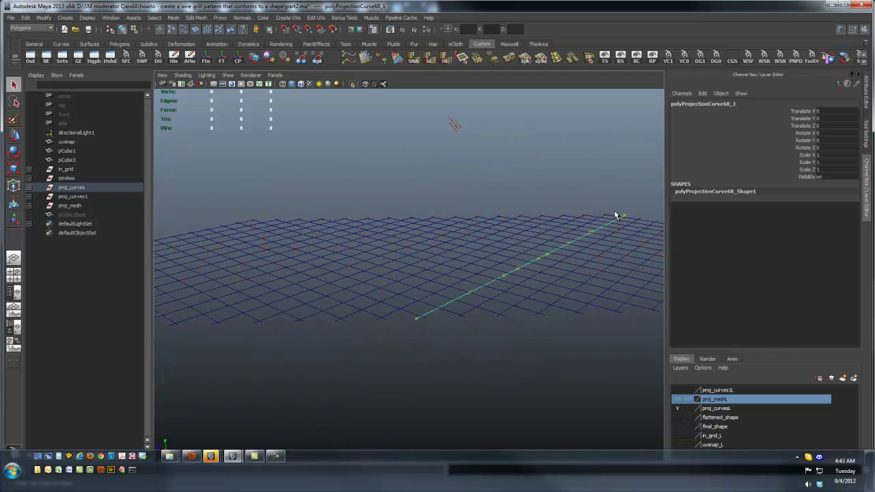
{"action": "mouse_move", "coordinate": [471, 203]}
{"action": "left_mouse_down", "text": "alt"}
{"action": "mouse_move", "coordinate": [493, 201]}
{"action": "mouse_move", "coordinate": [483, 195]}
{"action": "left_mouse_up", "text": "alt"}
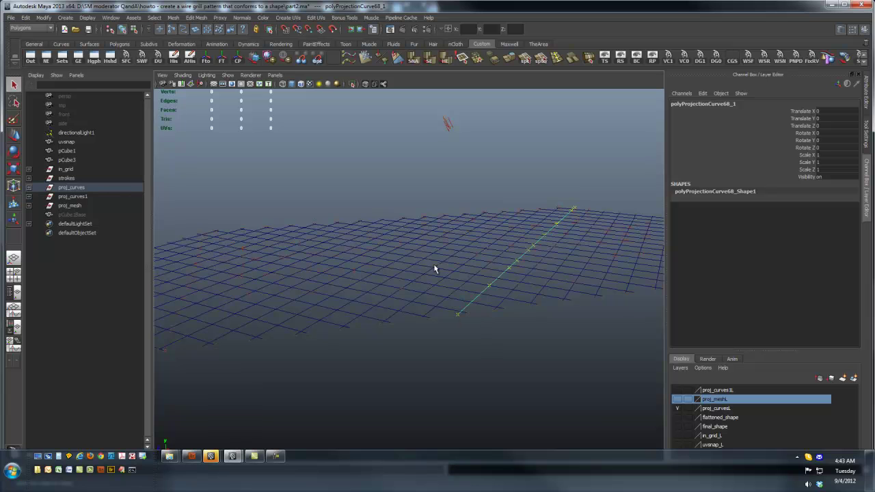
{"action": "left_click_drag", "start_coordinate": [454, 241], "coordinate": [377, 250], "text": "alt"}
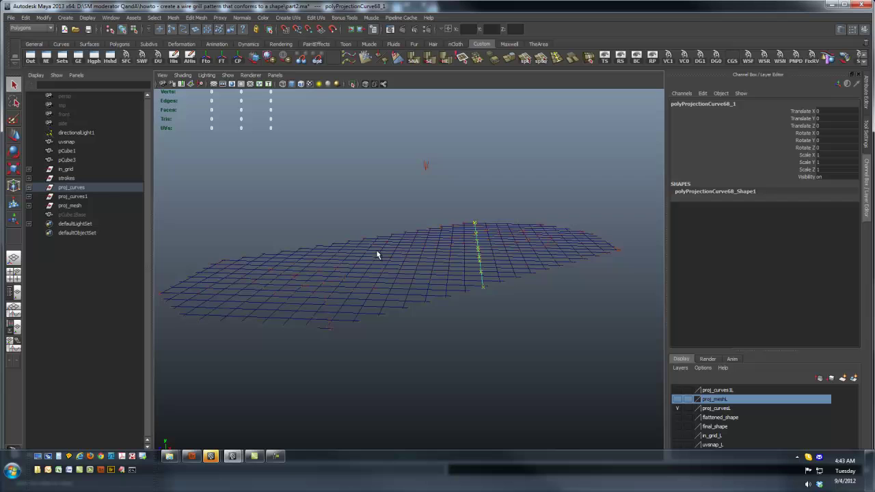
{"action": "left_click_drag", "start_coordinate": [451, 252], "coordinate": [419, 262], "text": "alt"}
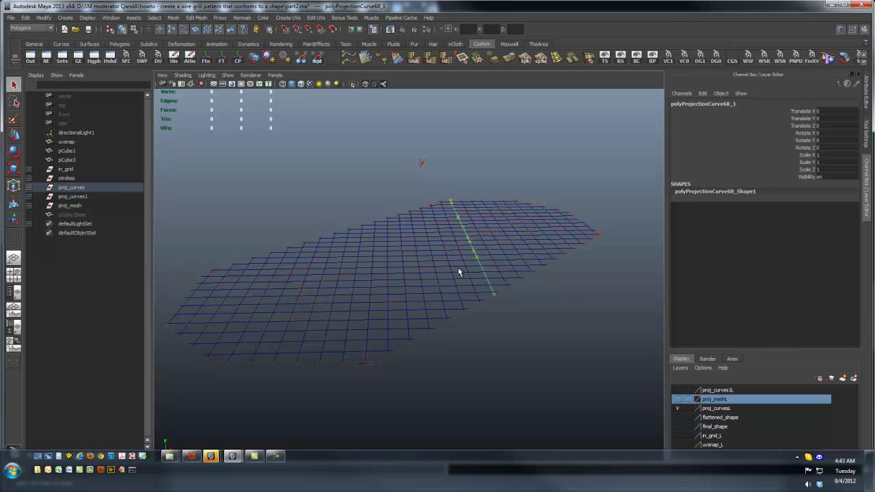
{"action": "mouse_move", "coordinate": [460, 269]}
{"action": "left_mouse_down", "text": "alt"}
{"action": "mouse_move", "coordinate": [416, 260]}
{"action": "mouse_move", "coordinate": [465, 256]}
{"action": "mouse_move", "coordinate": [446, 260]}
{"action": "left_mouse_up", "text": "alt"}
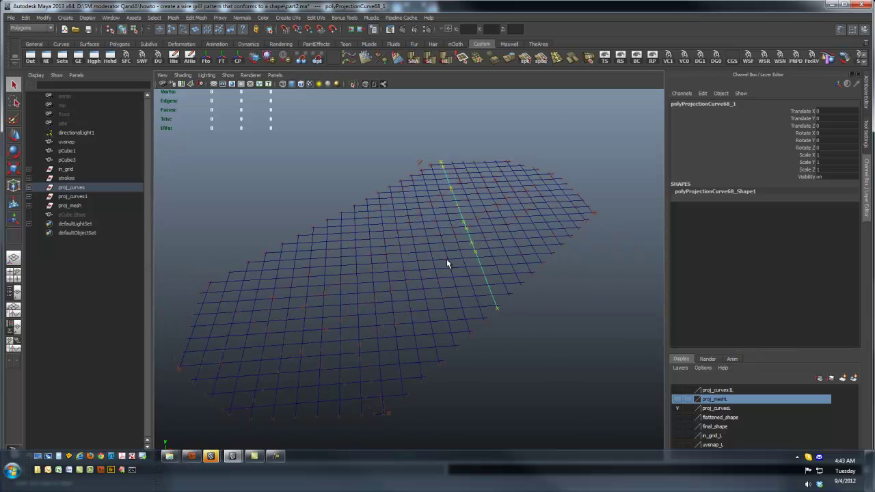
{"action": "left_click_drag", "start_coordinate": [511, 242], "coordinate": [519, 233], "text": "alt"}
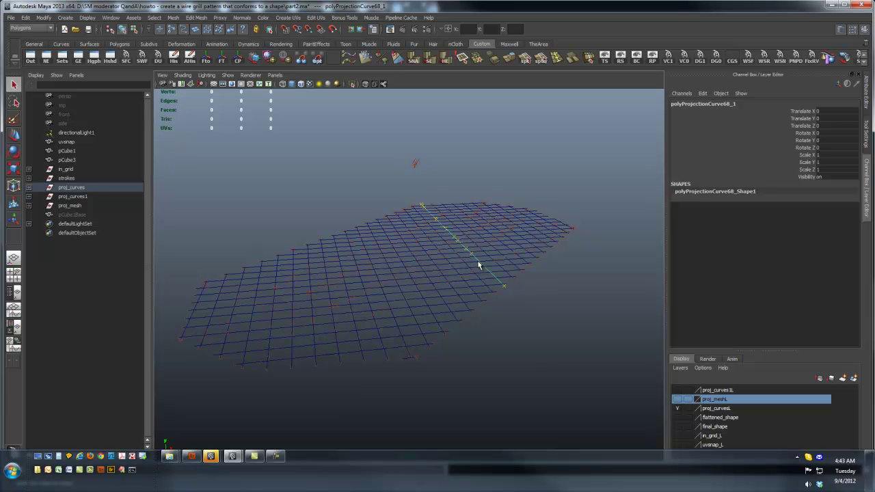
{"action": "left_click_drag", "start_coordinate": [498, 287], "coordinate": [519, 234], "text": "alt"}
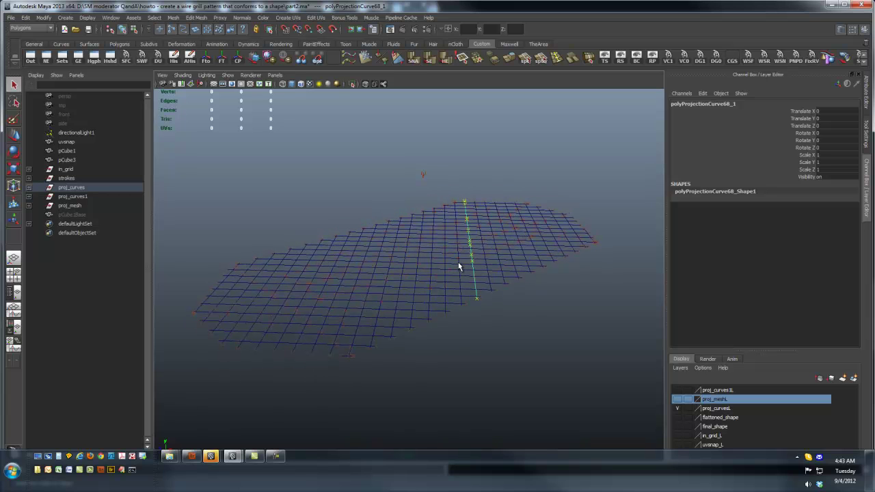
{"action": "left_click_drag", "start_coordinate": [461, 261], "coordinate": [548, 280], "text": "alt"}
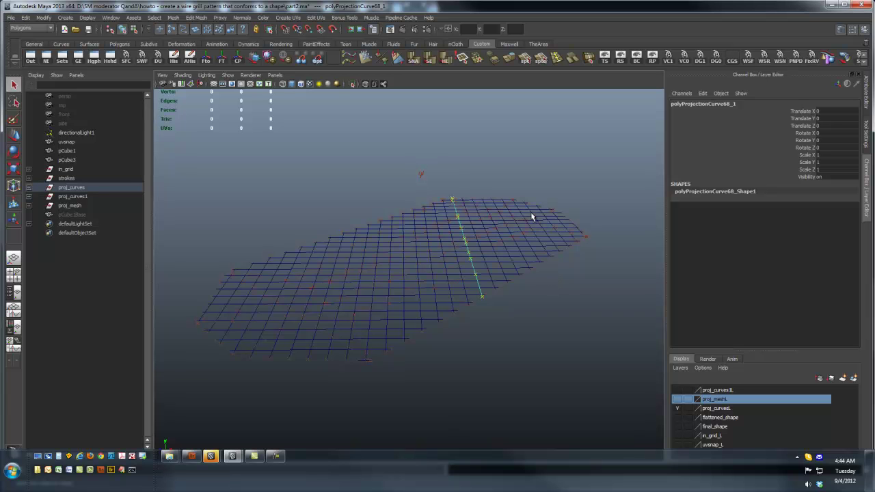
{"action": "left_click_drag", "start_coordinate": [545, 187], "coordinate": [505, 171], "text": "alt"}
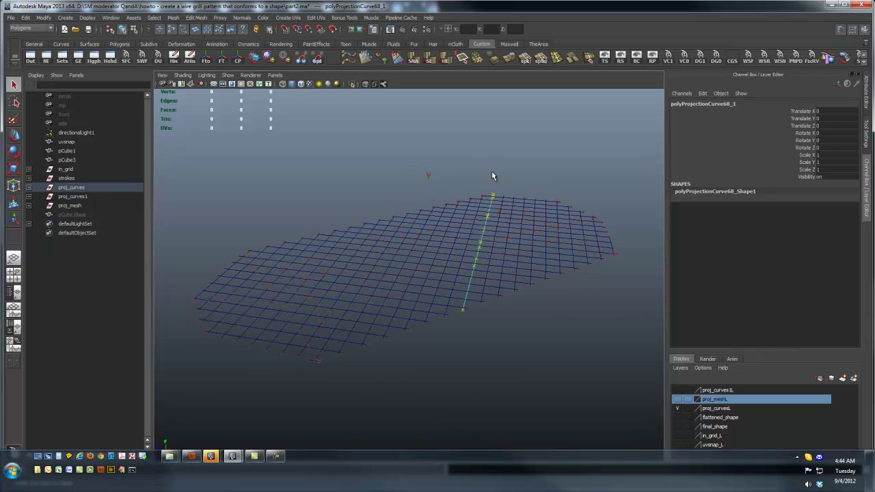
Deselect the curve and view the standalone flat curve grid from several angles.
{"action": "left_click", "coordinate": [492, 175]}
{"action": "left_click_drag", "start_coordinate": [394, 211], "coordinate": [389, 189], "text": "alt"}
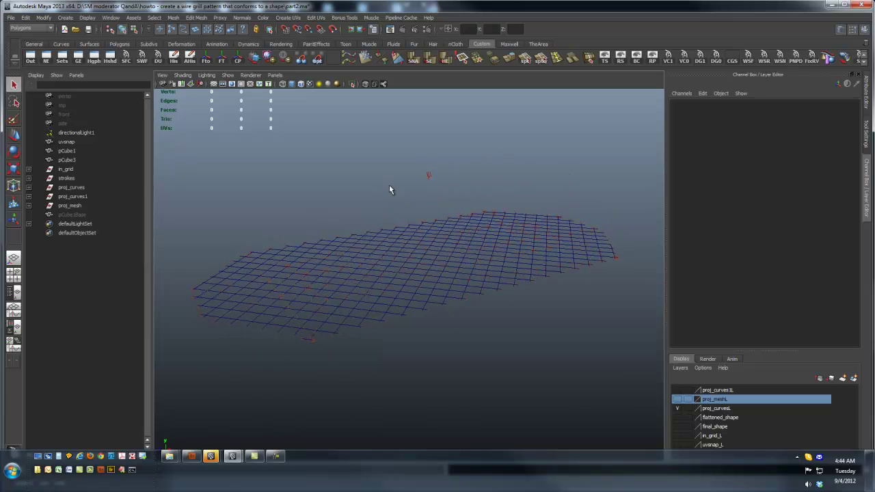
{"action": "left_click_drag", "start_coordinate": [438, 210], "coordinate": [486, 194], "text": "alt"}
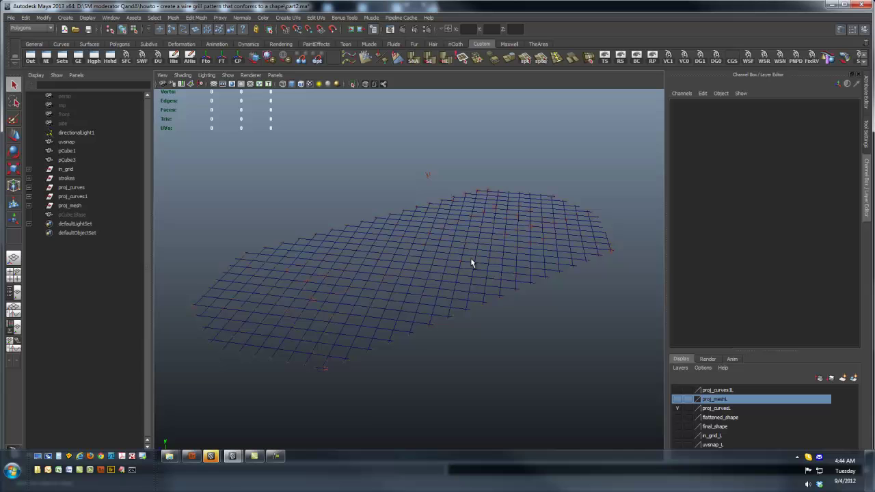
{"action": "left_click_drag", "start_coordinate": [578, 232], "coordinate": [529, 267], "text": "alt"}
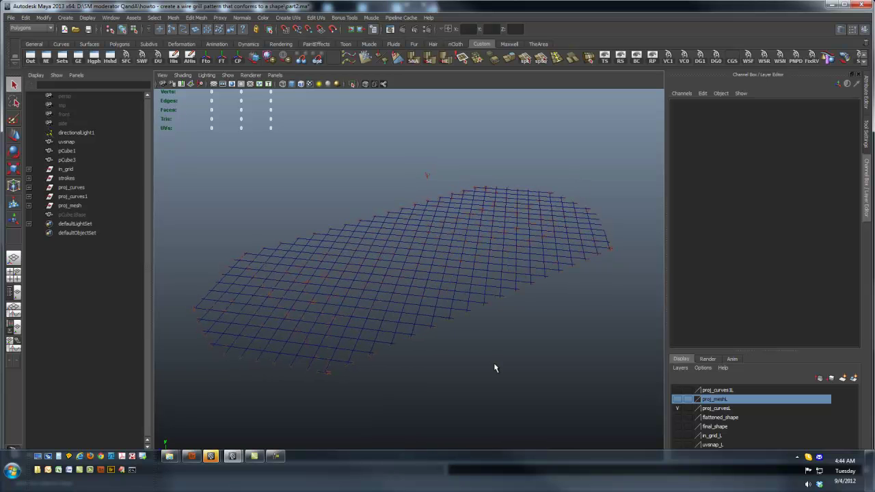
{"action": "left_click_drag", "start_coordinate": [530, 326], "coordinate": [513, 300], "text": "alt"}
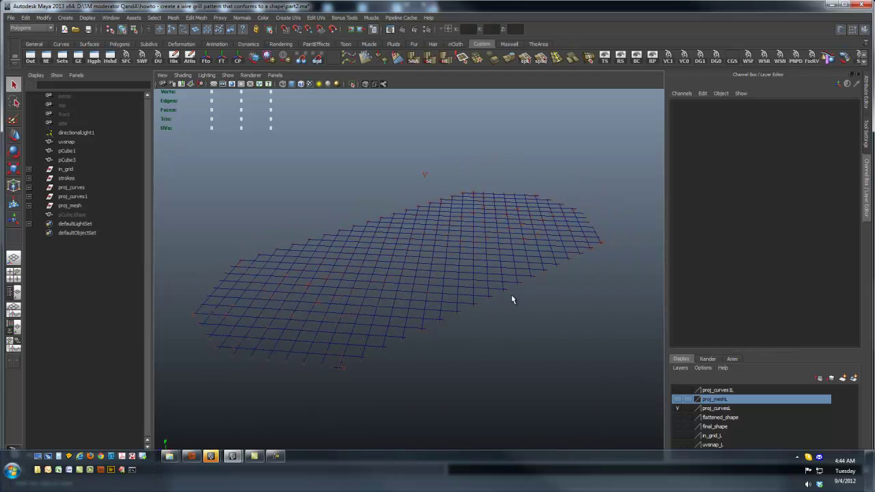
{"action": "left_click_drag", "start_coordinate": [419, 309], "coordinate": [516, 335], "text": "alt"}
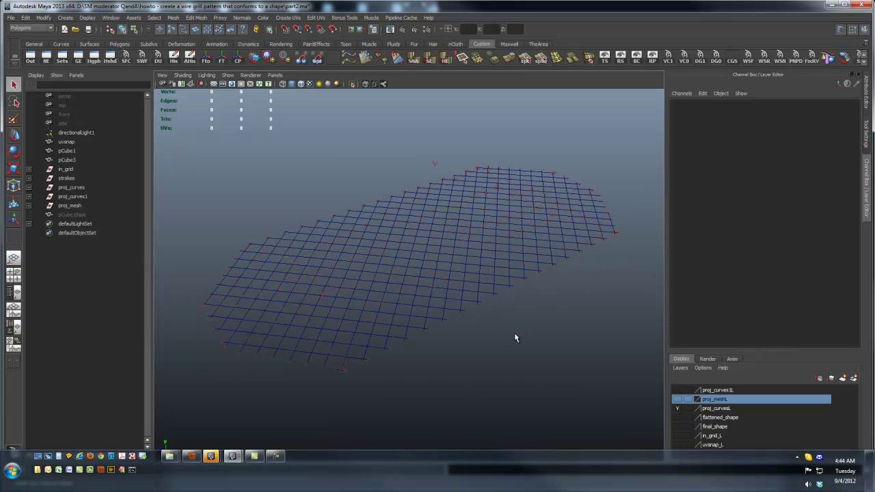